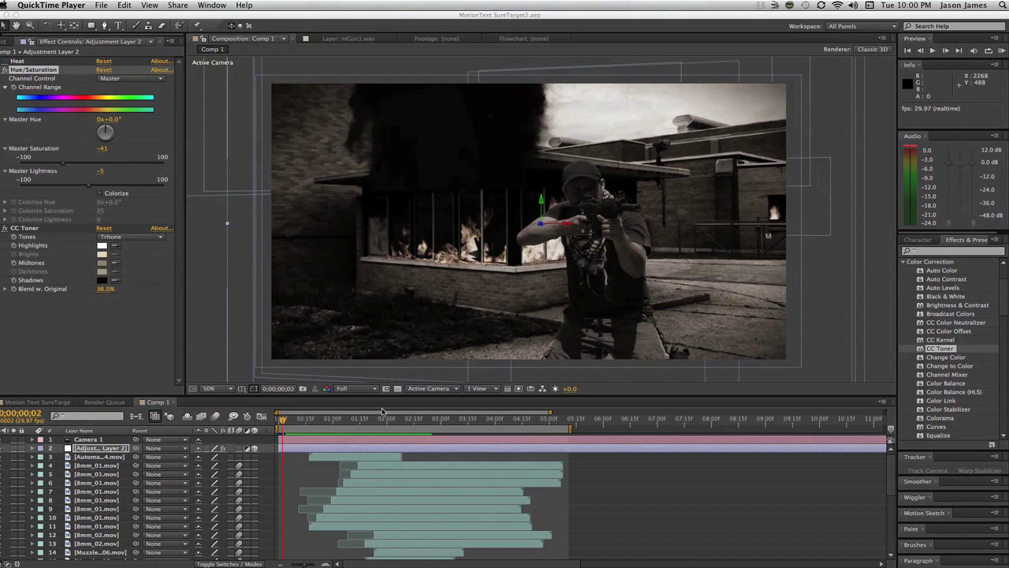
- Preview Comp 1's playback from near the start twice, then return to the first frame
{"action": "left_click", "coordinate": [286, 420]}
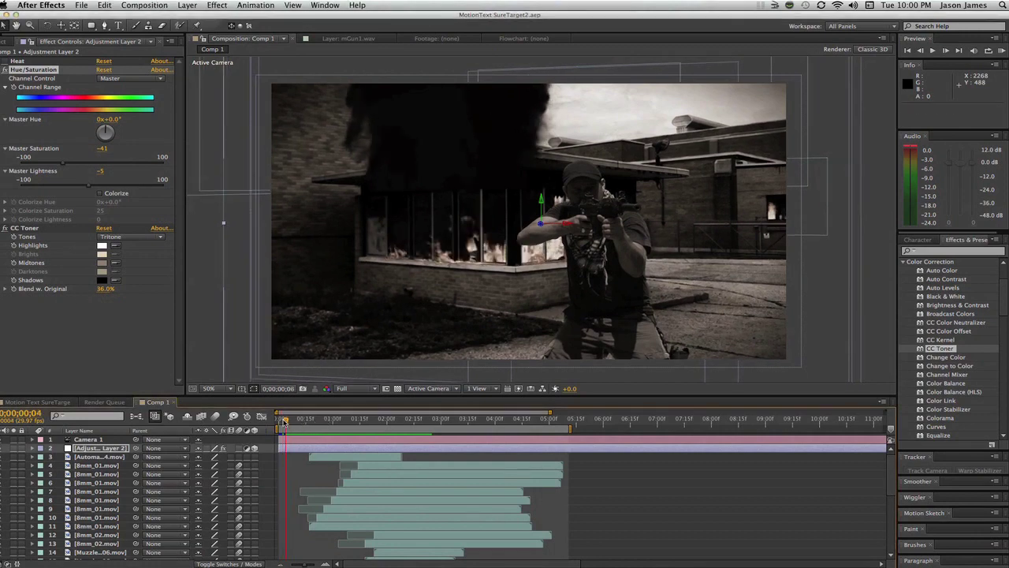
{"action": "key", "text": "space"}
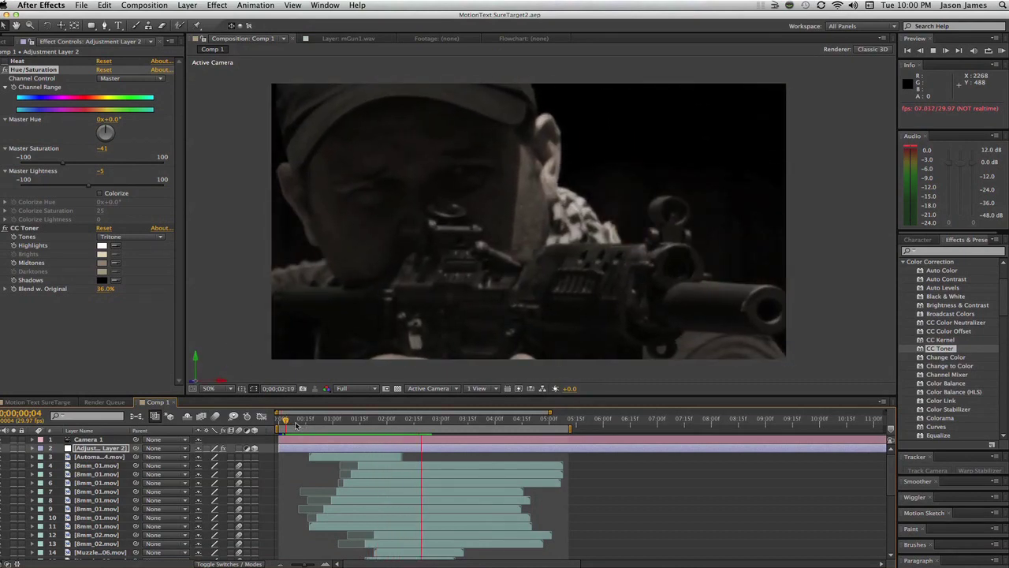
{"action": "key", "text": "space"}
{"action": "left_click", "coordinate": [280, 420]}
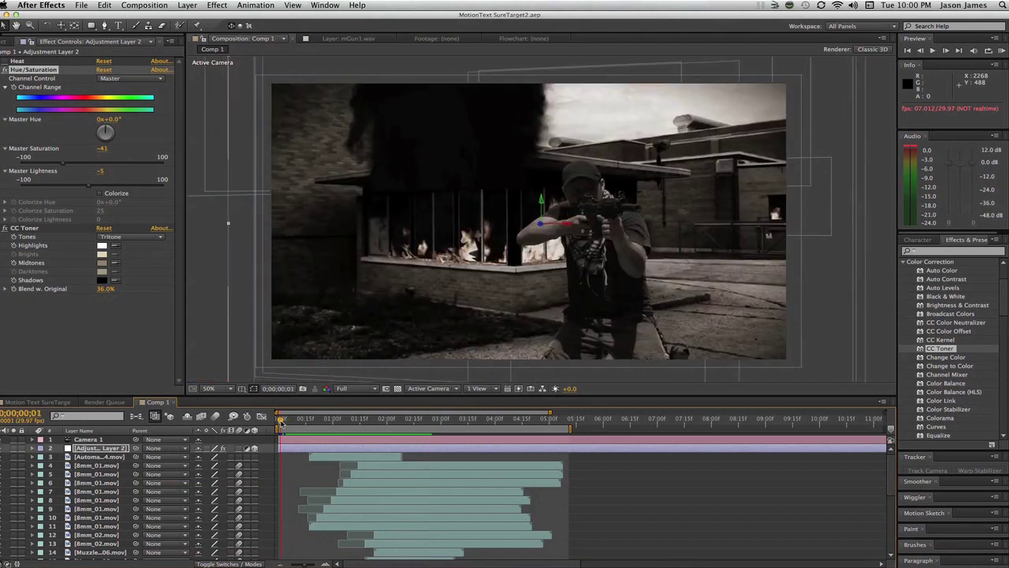
{"action": "key", "text": "space"}
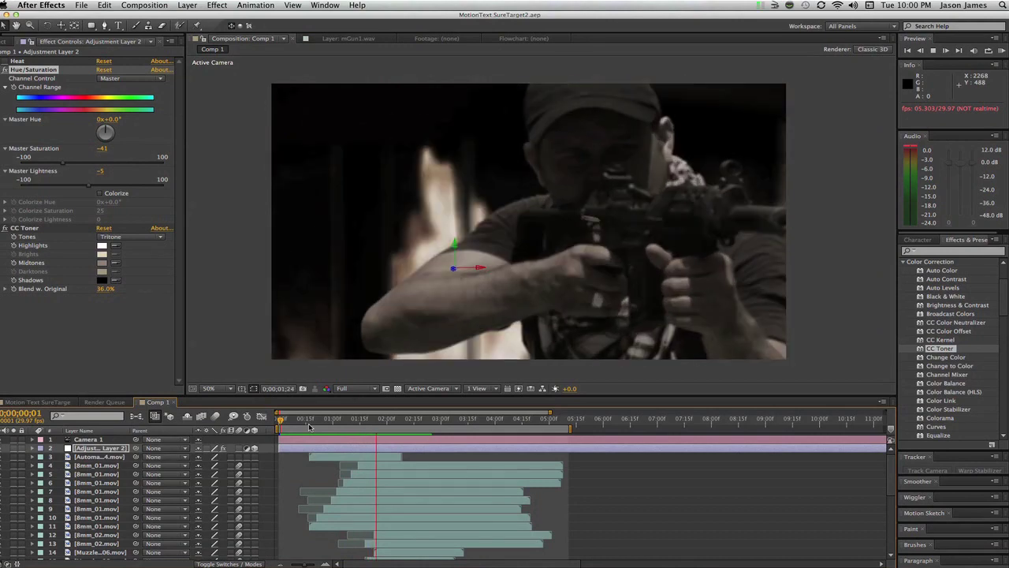
{"action": "left_click", "coordinate": [288, 421]}
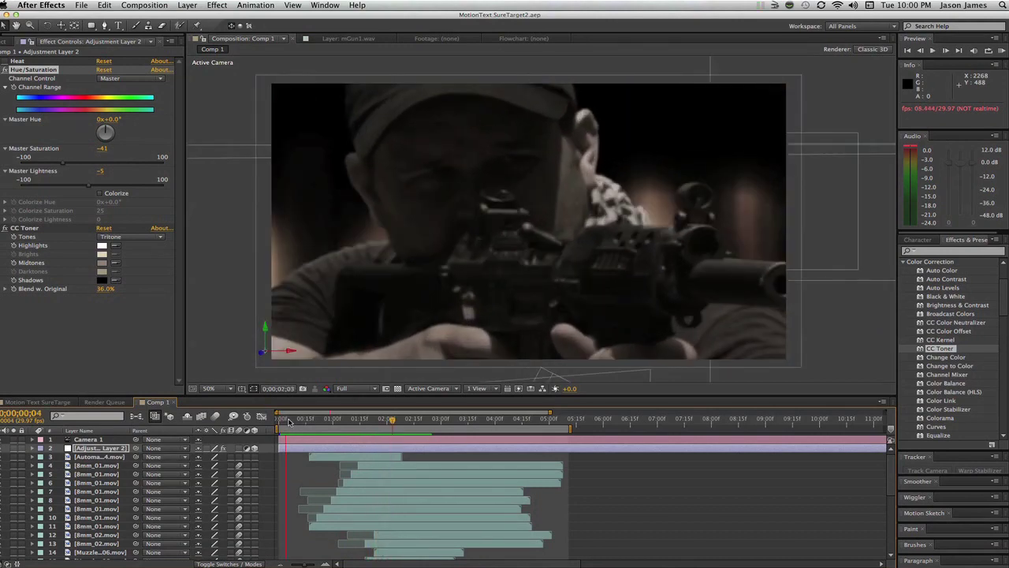
{"action": "key", "text": "Home"}
- Select Camera 1 and scrub and preview the opening frames of the camera move
{"action": "key", "text": "super+Up"}
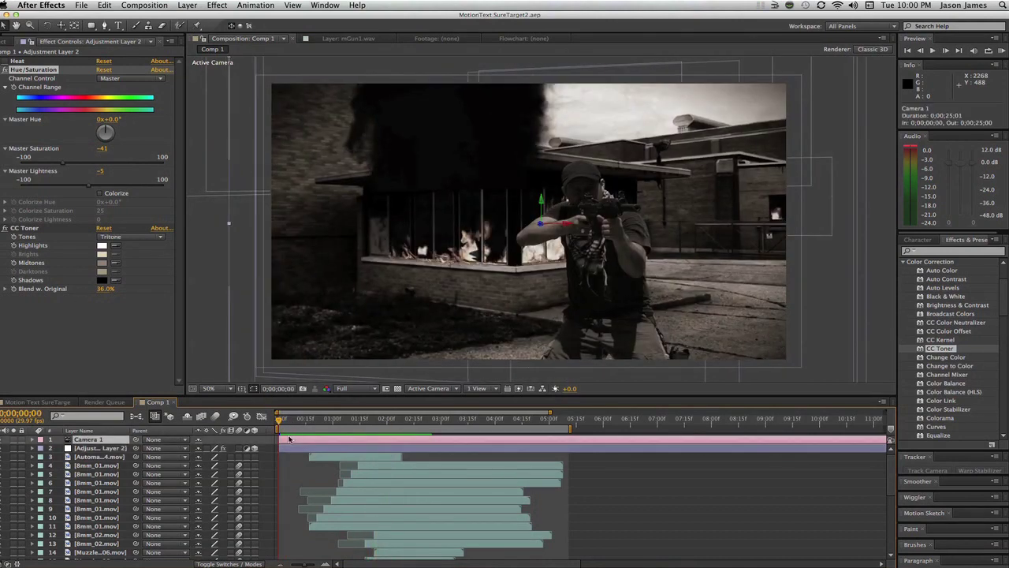
{"action": "scroll", "coordinate": [288, 421], "scroll_direction": "down", "scroll_amount": 1}
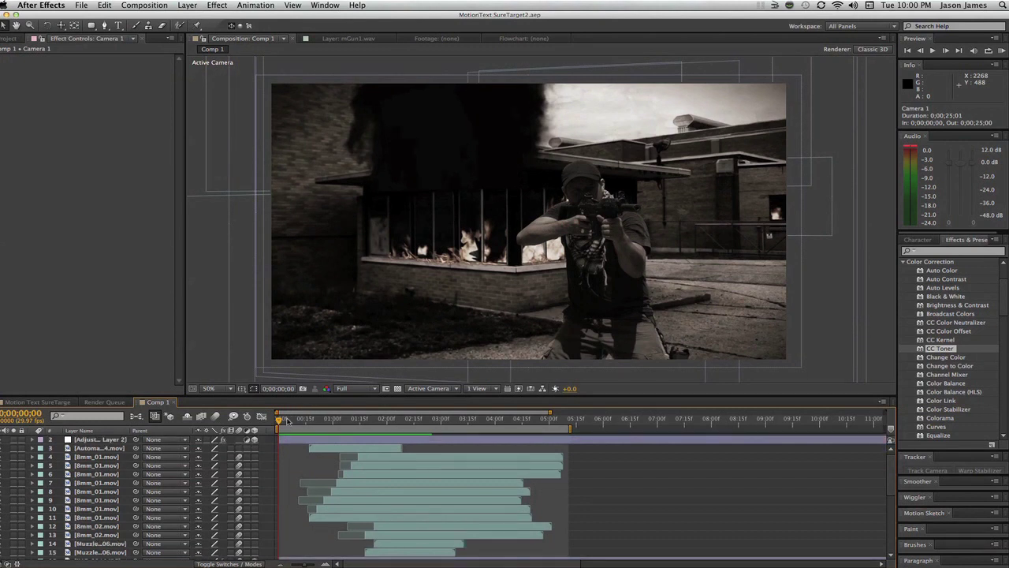
{"action": "scroll", "coordinate": [105, 443], "scroll_direction": "up", "scroll_amount": 1}
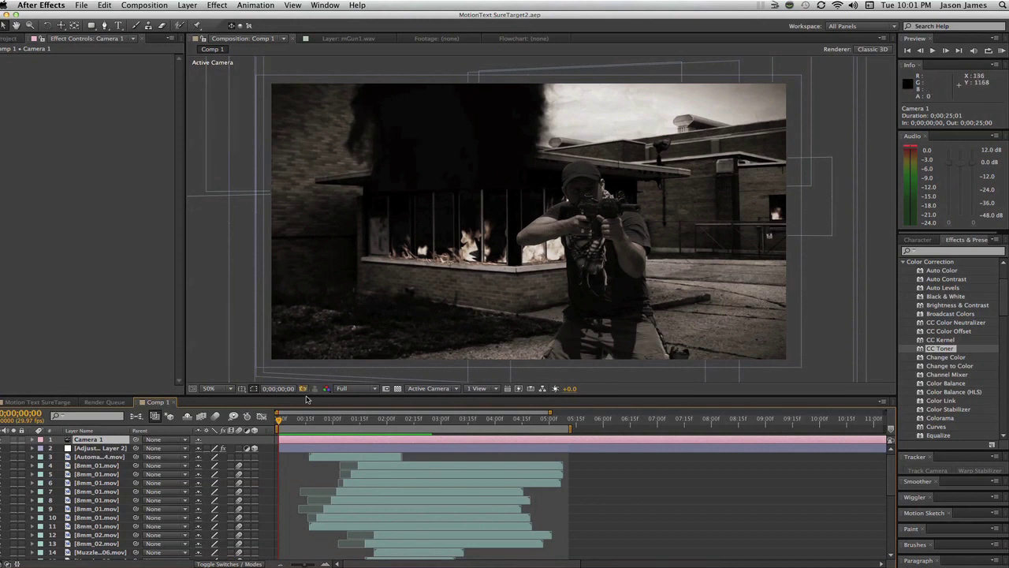
{"action": "mouse_move", "coordinate": [286, 423]}
{"action": "left_mouse_down"}
{"action": "mouse_move", "coordinate": [340, 425]}
{"action": "mouse_move", "coordinate": [279, 426]}
{"action": "left_mouse_up"}
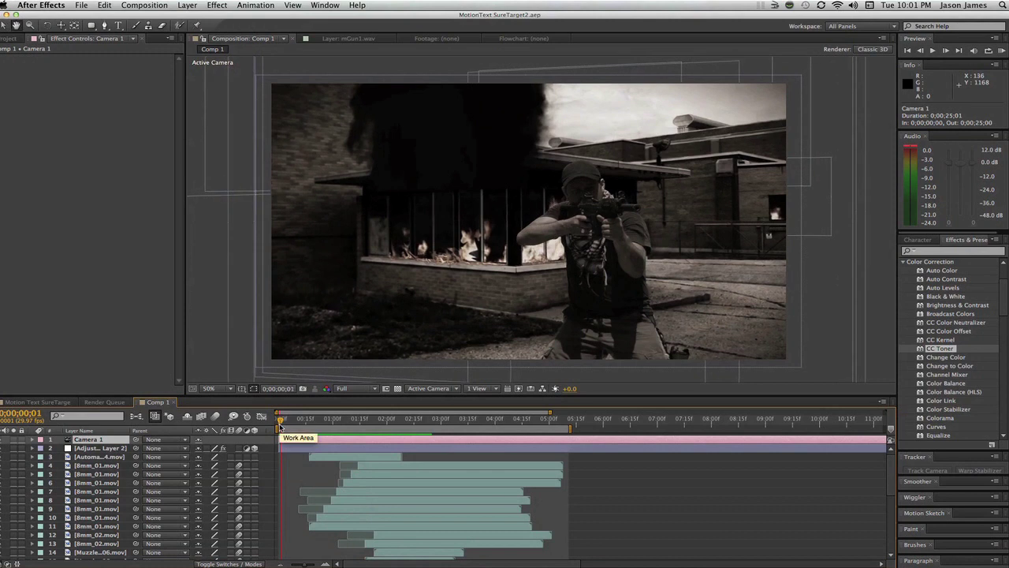
{"action": "key", "text": "space"}
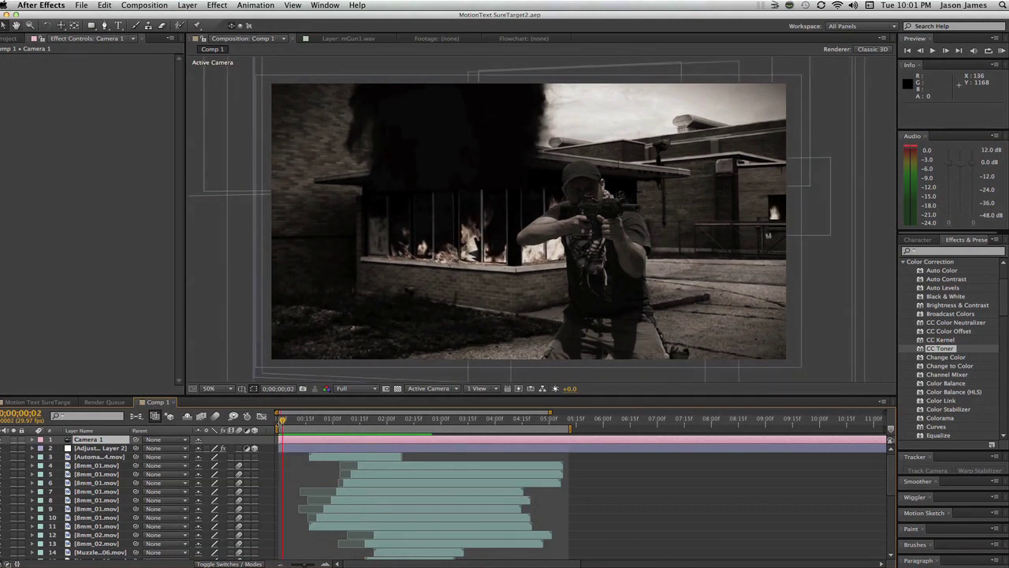
{"action": "key", "text": "space"}
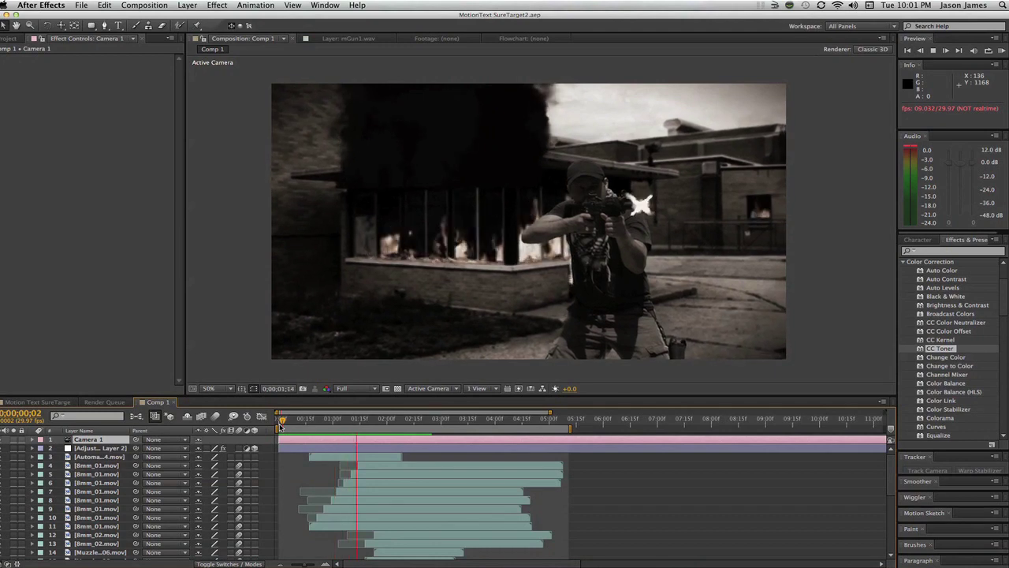
{"action": "left_click", "coordinate": [282, 426]}
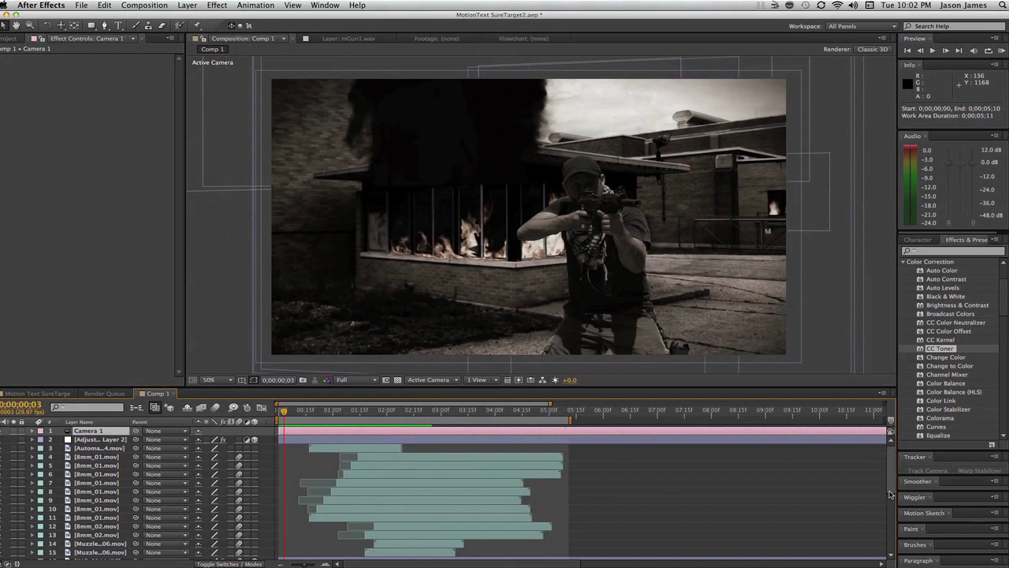
- Select Adjustment Layer 3 to show its Bleach Bypass, Vignette, Curves and Hue/Saturation effects
{"action": "scroll", "coordinate": [890, 494], "scroll_direction": "down", "scroll_amount": 8}
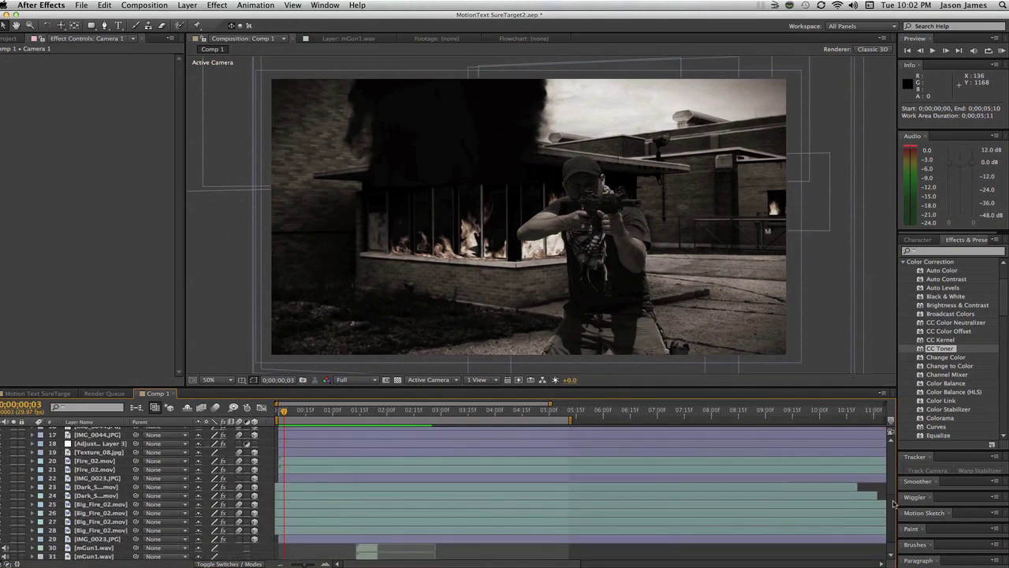
{"action": "scroll", "coordinate": [894, 503], "scroll_direction": "up", "scroll_amount": 3}
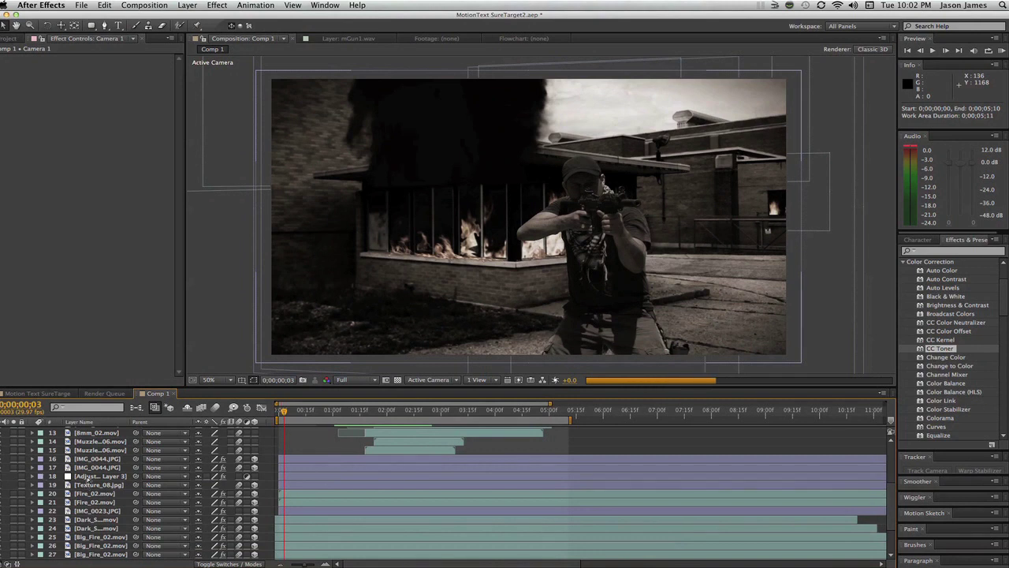
{"action": "left_click", "coordinate": [87, 477]}
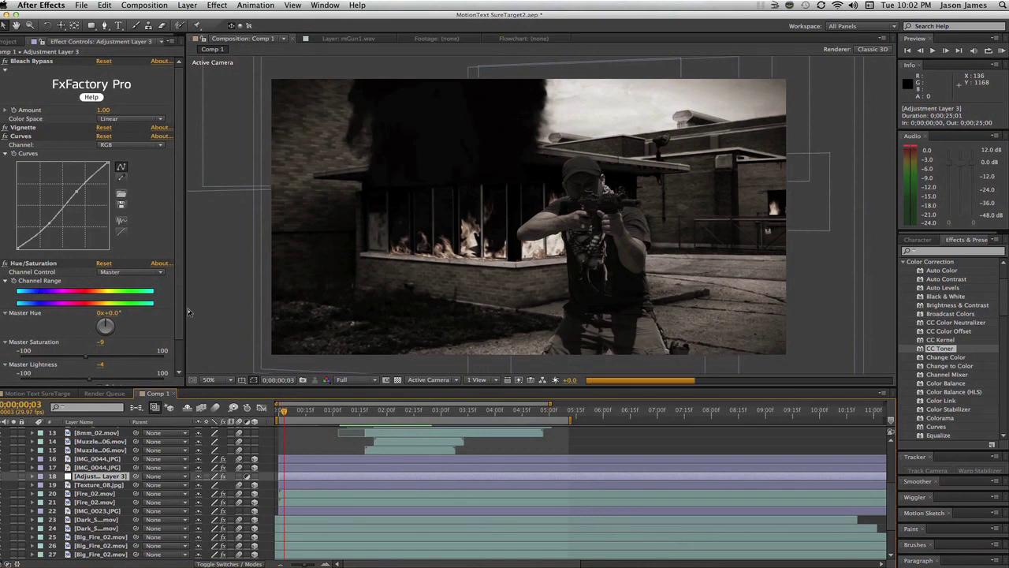
{"action": "scroll", "coordinate": [150, 276], "scroll_direction": "down", "scroll_amount": 2}
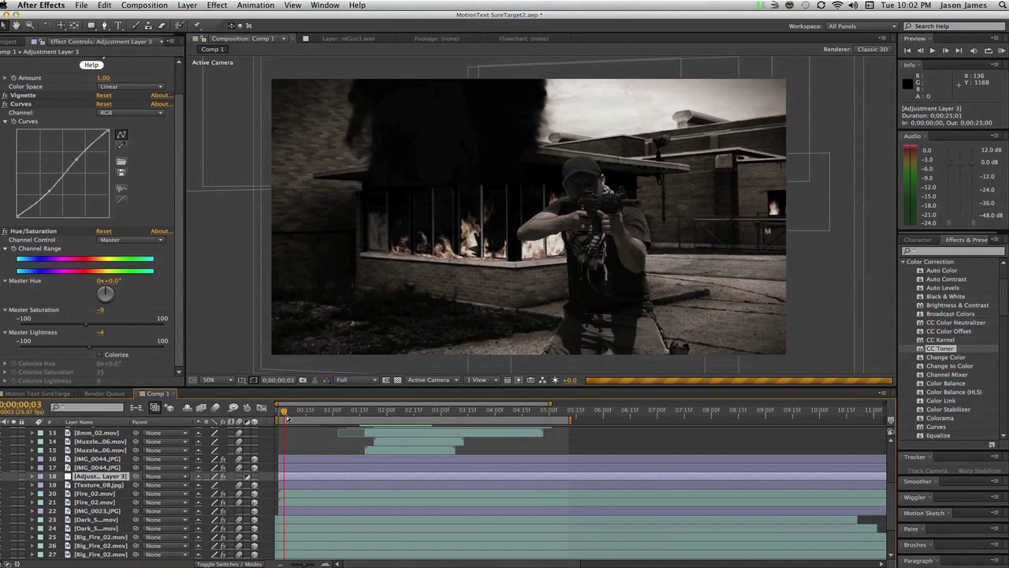
{"action": "key", "text": "space"}
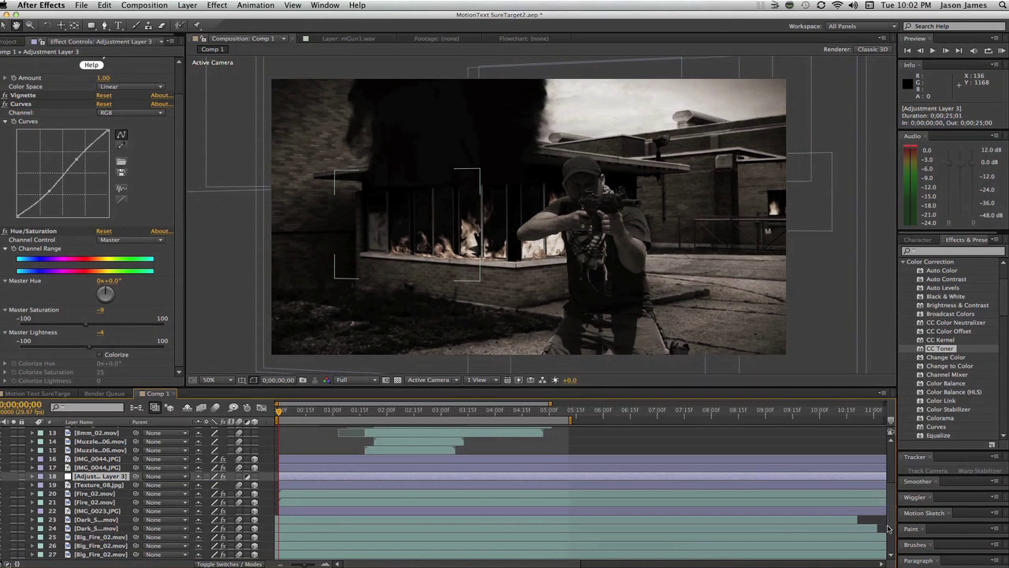
{"action": "scroll", "coordinate": [891, 535], "scroll_direction": "down", "scroll_amount": 3}
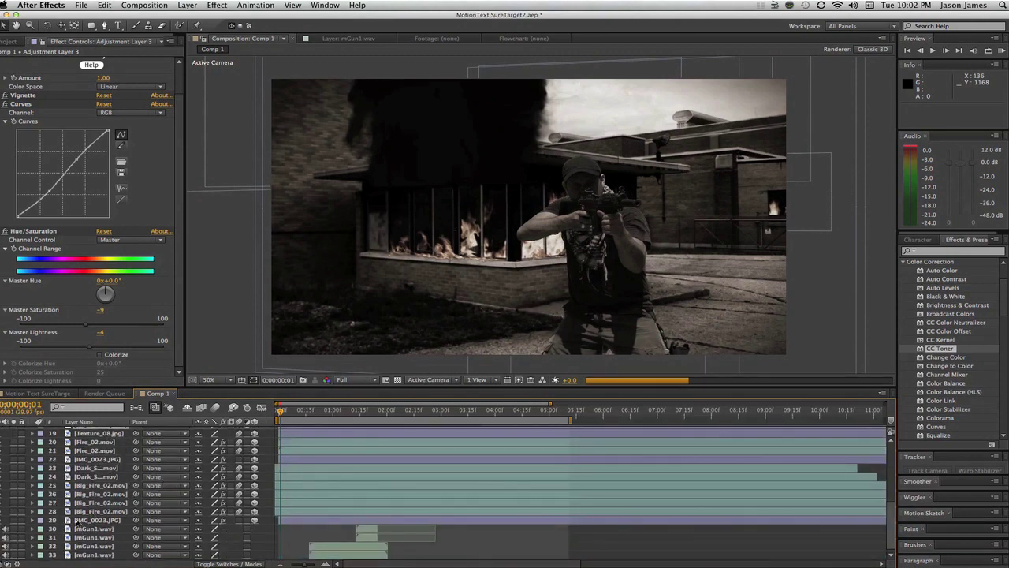
- Open the IMG_0023.JPG layer by itself in the Layer panel to view its window masks
{"action": "left_click", "coordinate": [86, 521]}
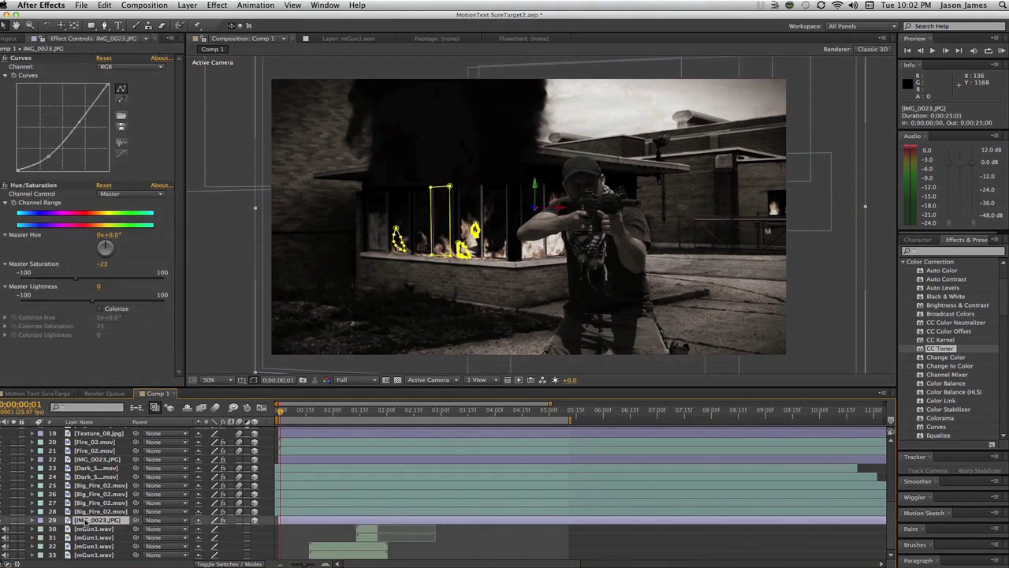
{"action": "double_click", "coordinate": [86, 522]}
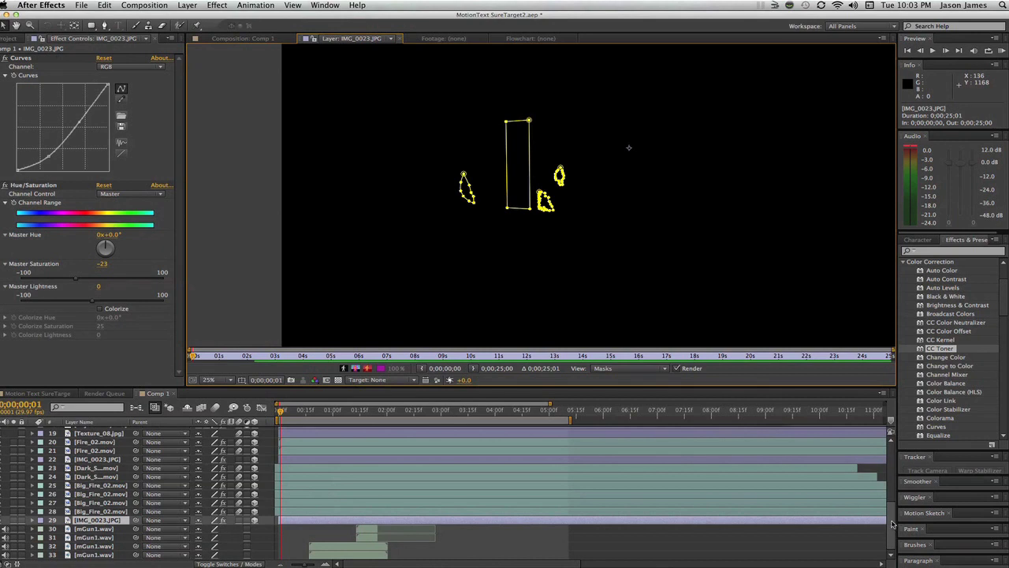
{"action": "left_click_drag", "start_coordinate": [892, 524], "coordinate": [893, 510]}
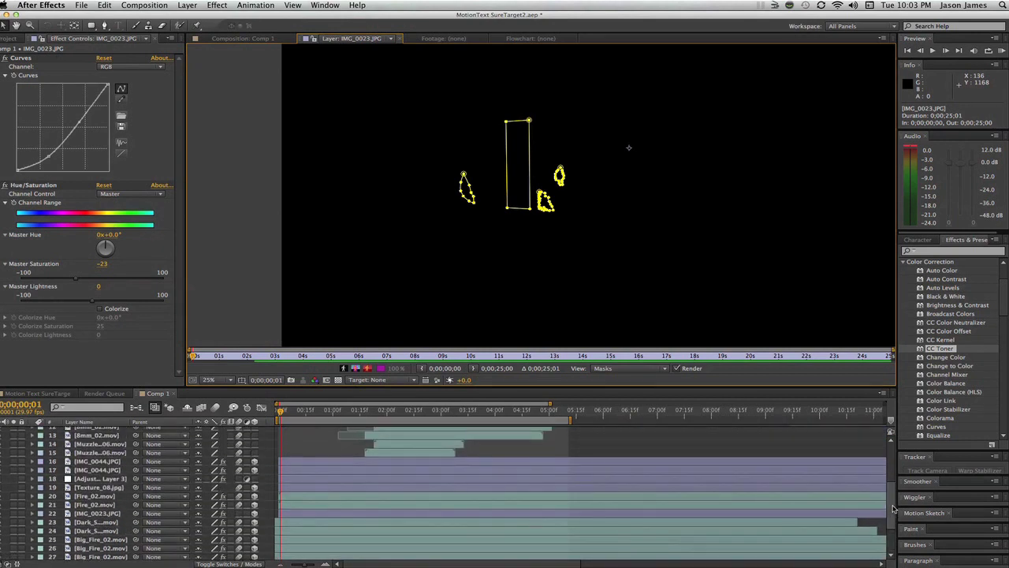
{"action": "left_click", "coordinate": [105, 514]}
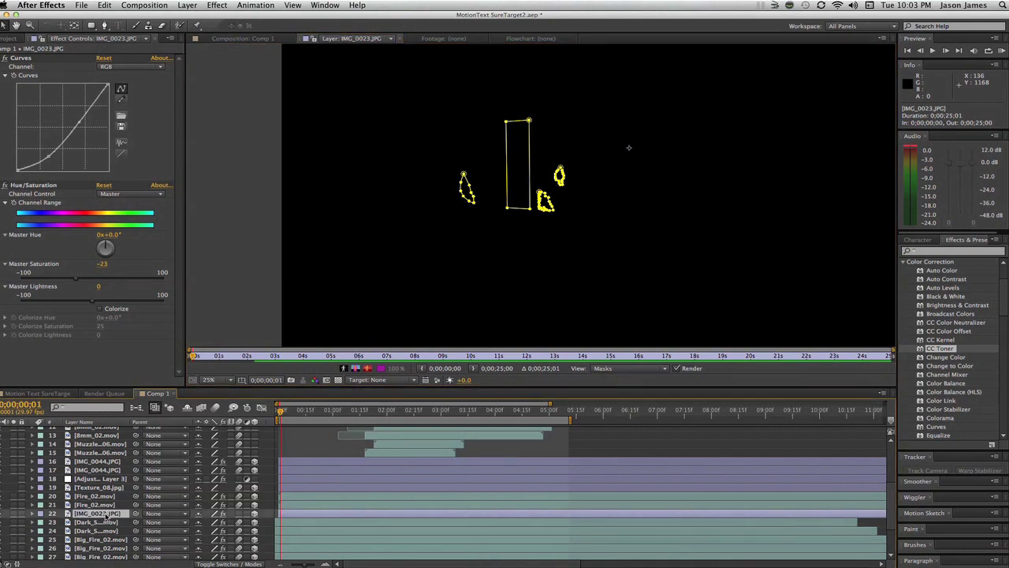
{"action": "scroll", "coordinate": [473, 201], "scroll_direction": "up", "scroll_amount": 1}
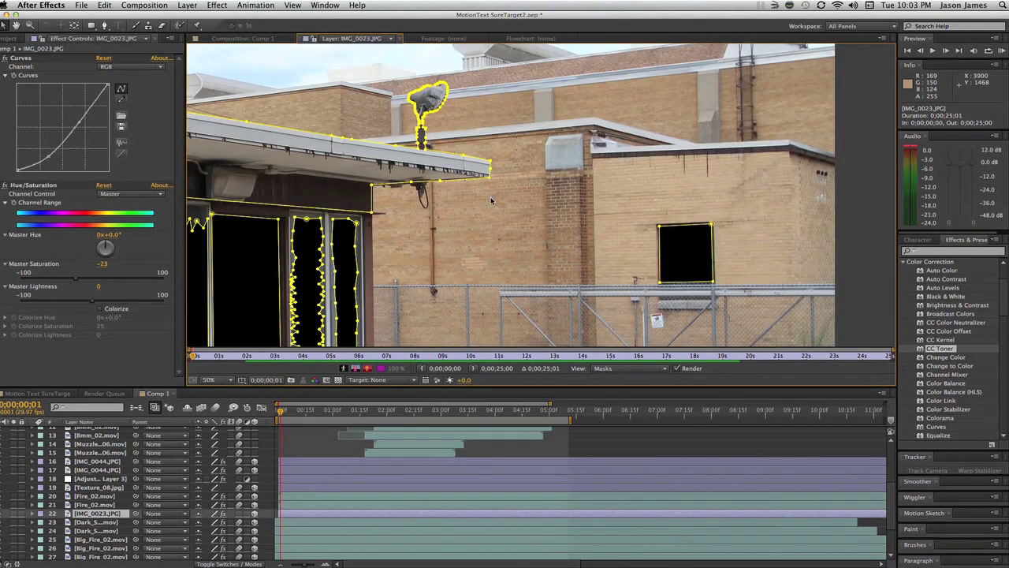
{"action": "scroll", "coordinate": [490, 200], "scroll_direction": "down", "scroll_amount": 3}
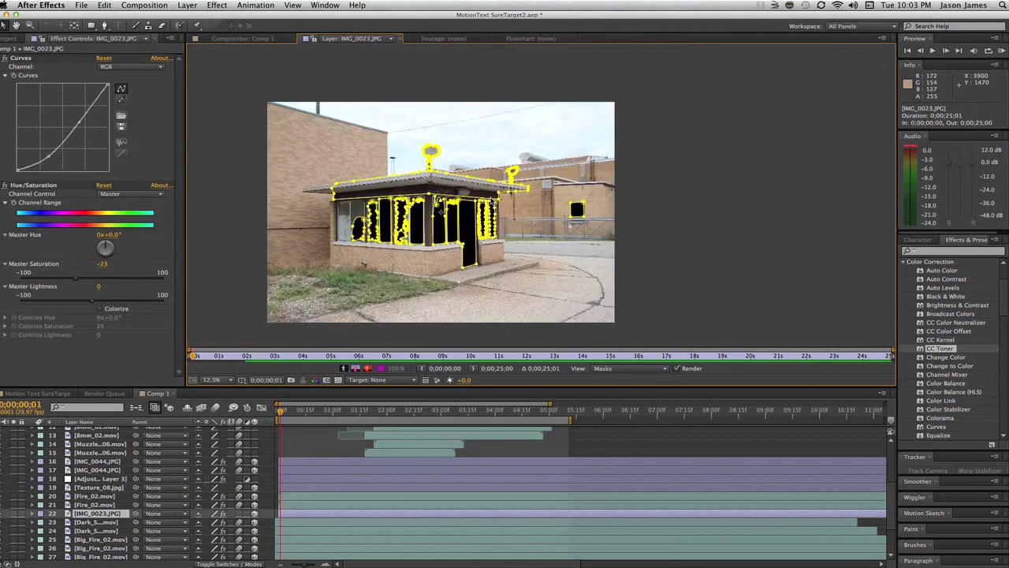
- Zoom in and centre the building photo, moving the current time to about one second
{"action": "scroll", "coordinate": [471, 200], "scroll_direction": "down", "scroll_amount": 1}
{"action": "key", "text": "period"}
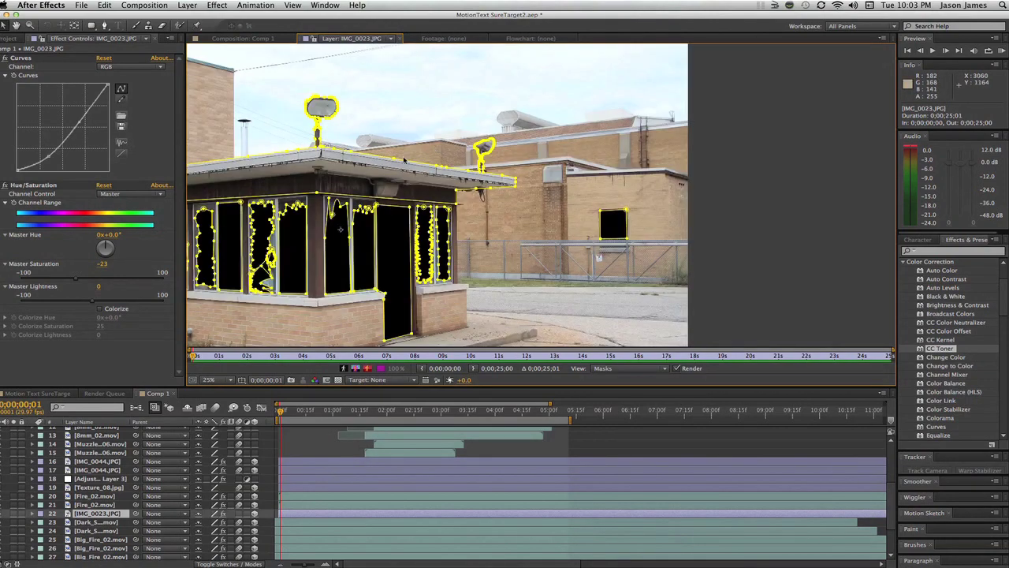
{"action": "key", "text": "h"}
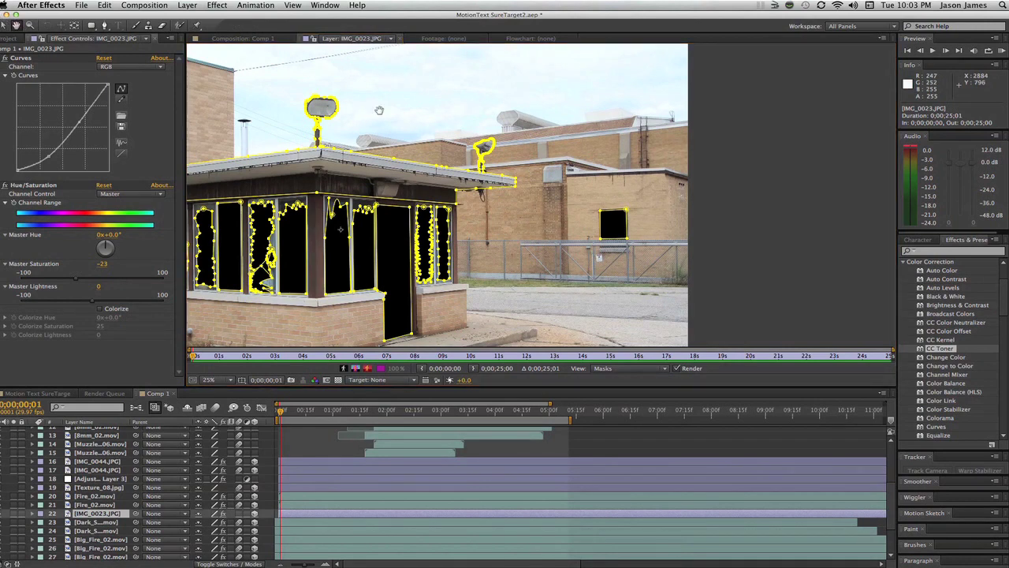
{"action": "left_click_drag", "start_coordinate": [438, 118], "coordinate": [587, 127]}
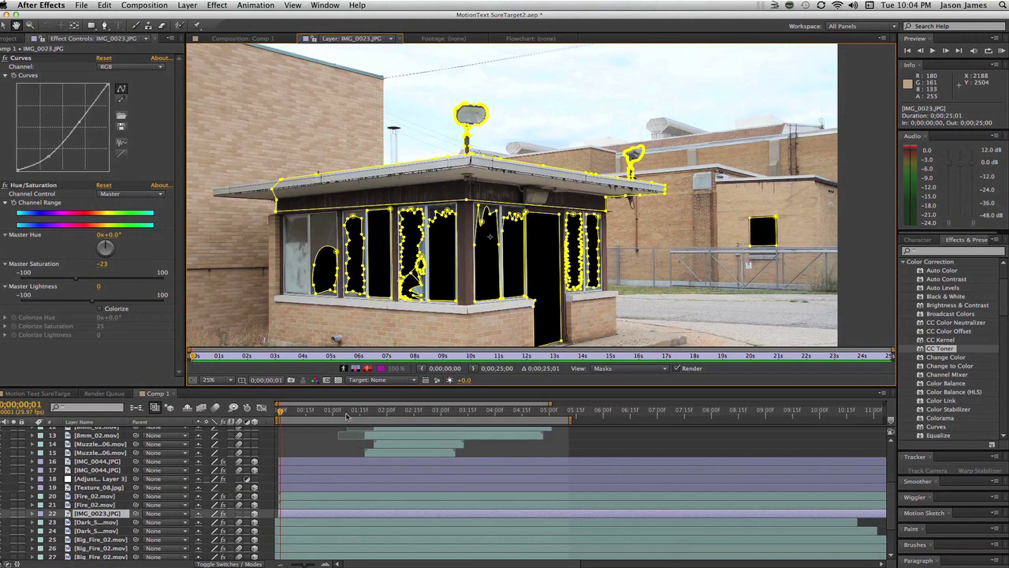
{"action": "left_click", "coordinate": [321, 414]}
{"action": "left_click", "coordinate": [345, 413]}
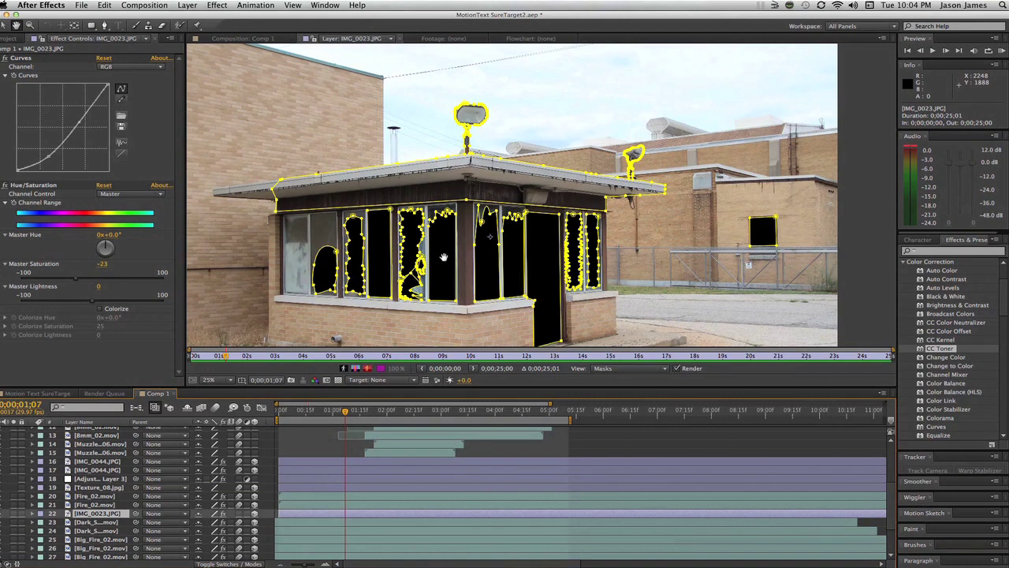
- Expand IMG_0023.JPG's Masks group and scroll through Mask 1–14
{"action": "key", "text": "v"}
{"action": "left_click", "coordinate": [32, 514]}
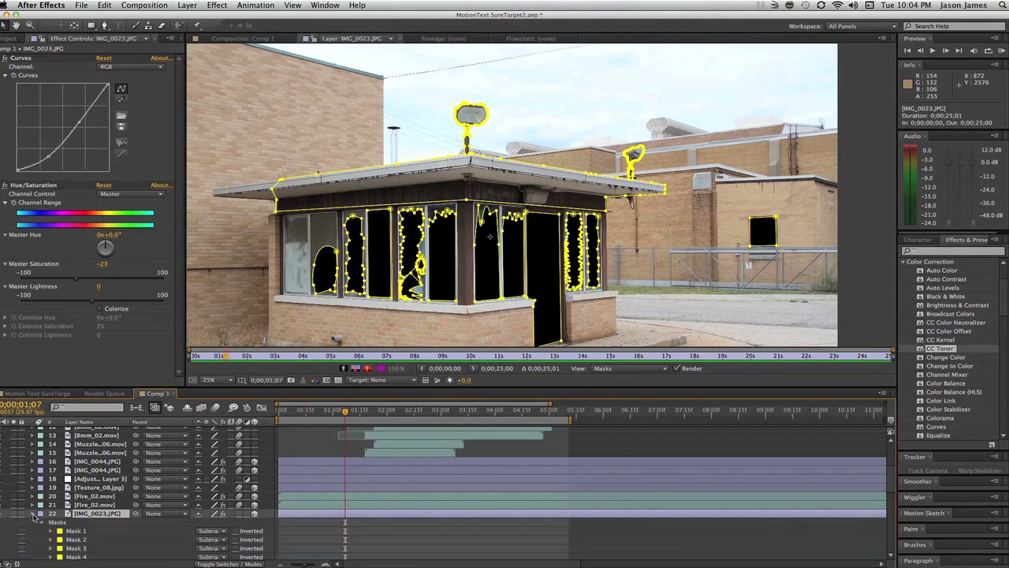
{"action": "scroll", "coordinate": [34, 518], "scroll_direction": "down", "scroll_amount": 3}
{"action": "scroll", "coordinate": [76, 459], "scroll_direction": "up", "scroll_amount": 1}
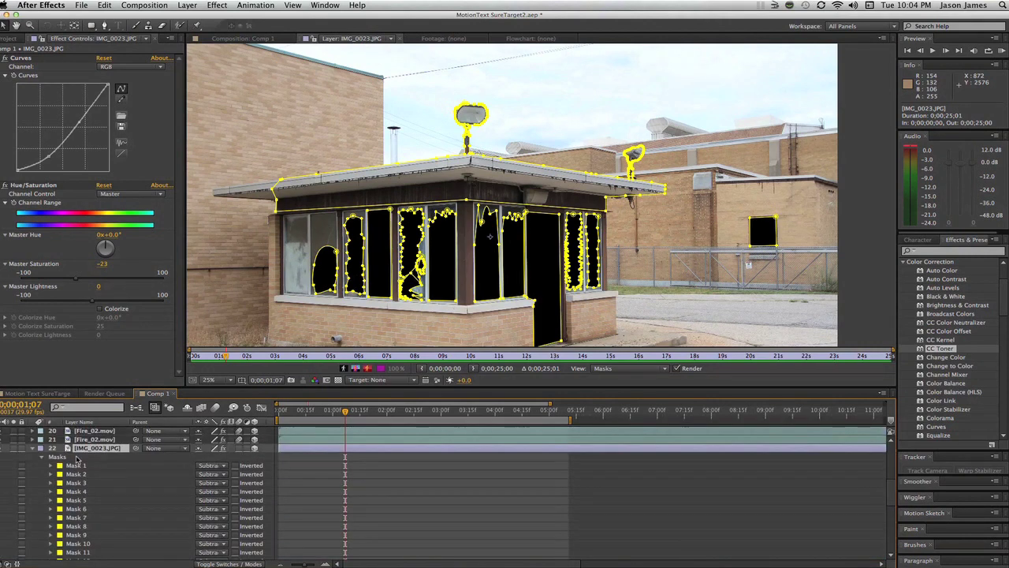
{"action": "scroll", "coordinate": [80, 455], "scroll_direction": "down", "scroll_amount": 1}
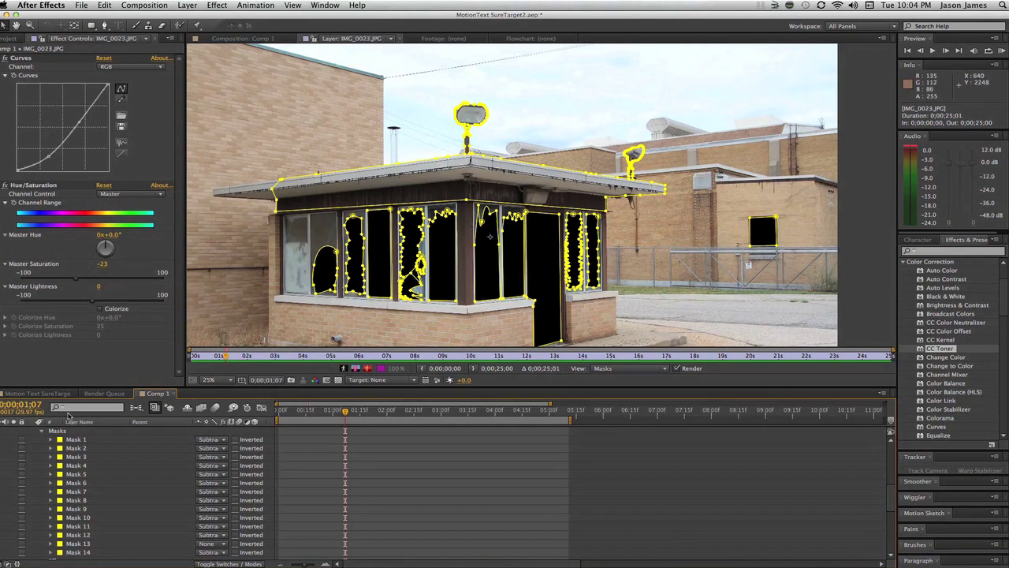
{"action": "scroll", "coordinate": [57, 476], "scroll_direction": "up", "scroll_amount": 3}
- Collapse the masks, show Fire_02.mov's Levels (Gamma 1.71, Output Black 25.0), and view Comp 1
{"action": "left_click", "coordinate": [32, 474]}
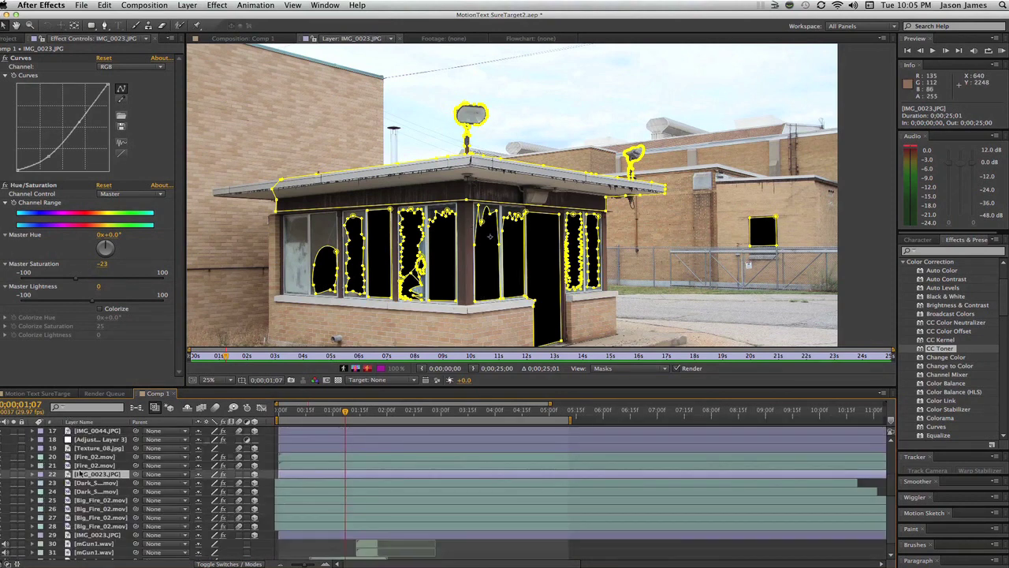
{"action": "left_click", "coordinate": [88, 465]}
{"action": "left_click", "coordinate": [89, 457]}
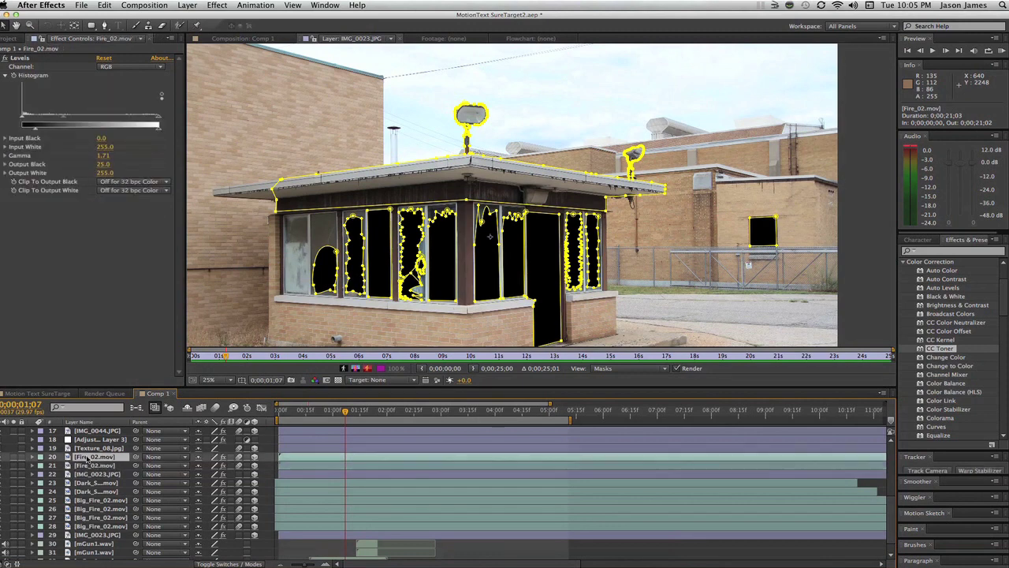
{"action": "left_click", "coordinate": [238, 38]}
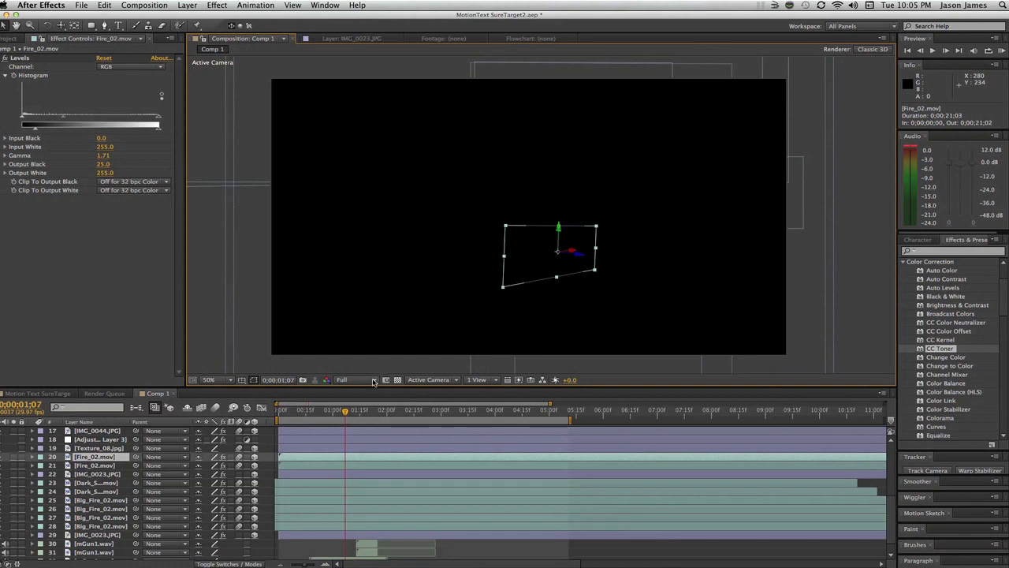
- Set the Comp 1 preview resolution to Third
{"action": "left_click", "coordinate": [373, 382]}
{"action": "left_click", "coordinate": [374, 383]}
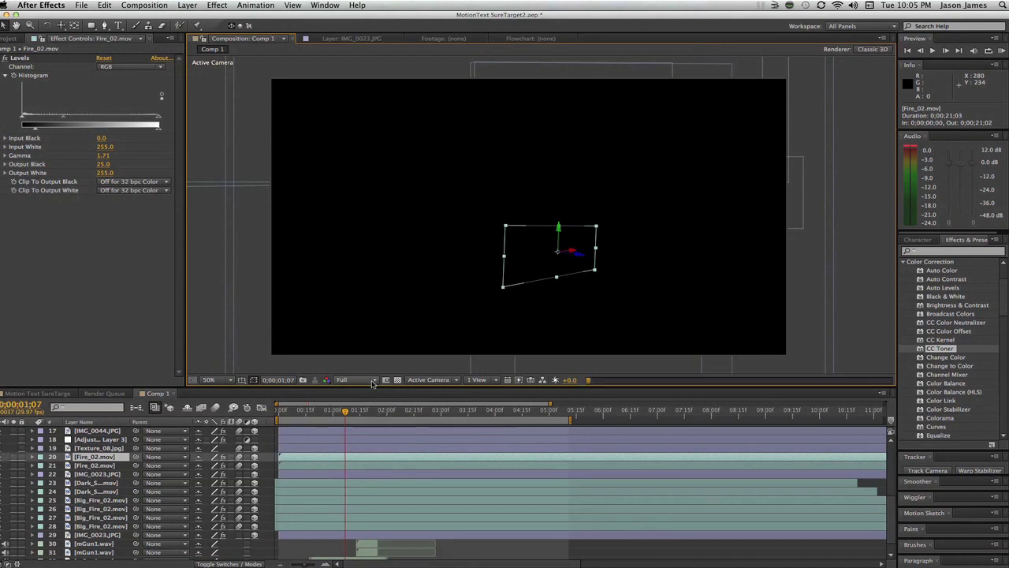
{"action": "left_click", "coordinate": [374, 383]}
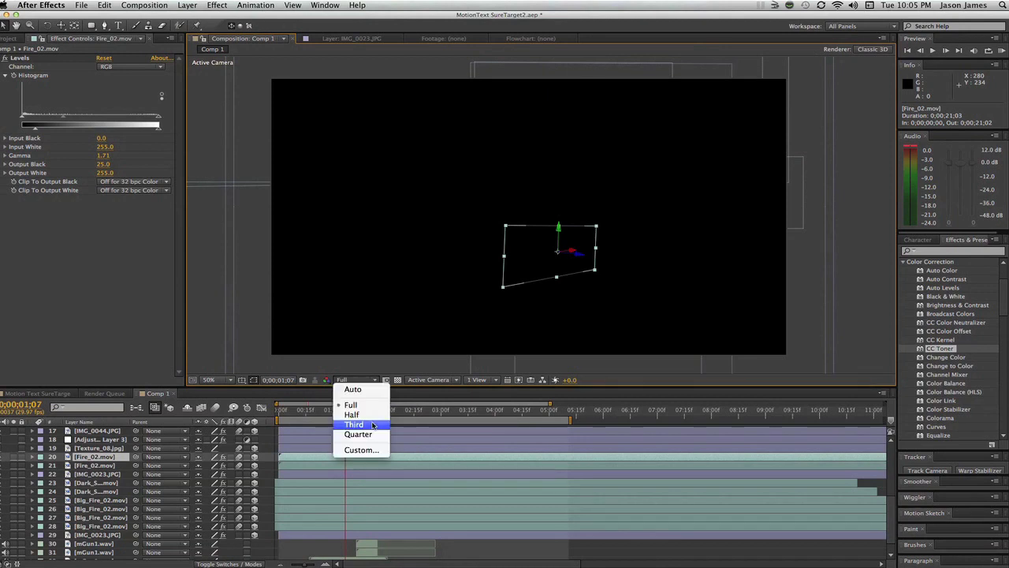
{"action": "left_click", "coordinate": [372, 425]}
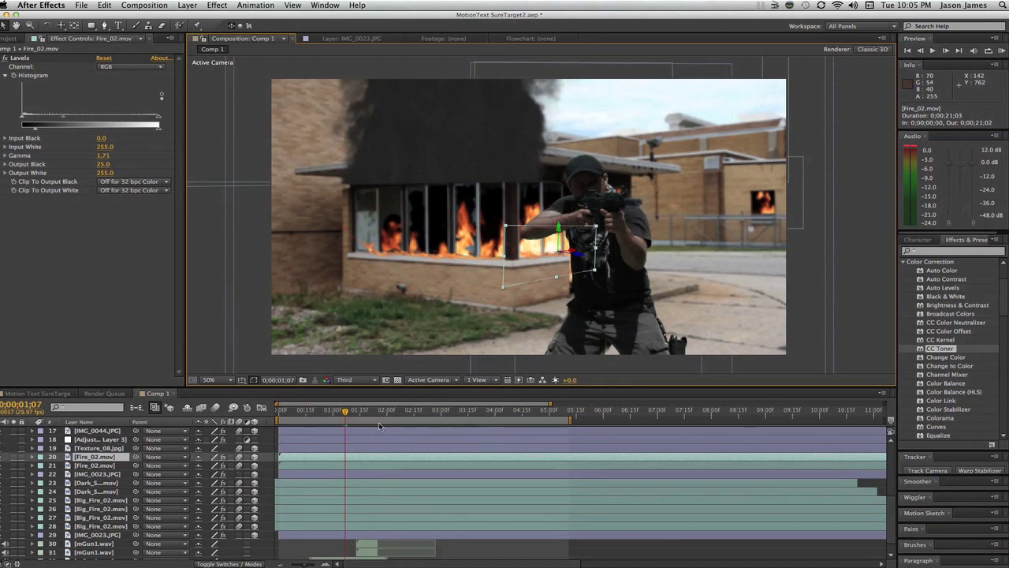
- Step forward one frame and back to 0;00;01;07 so the graded frame re-renders
{"action": "scroll", "coordinate": [372, 424], "scroll_direction": "up", "scroll_amount": 3}
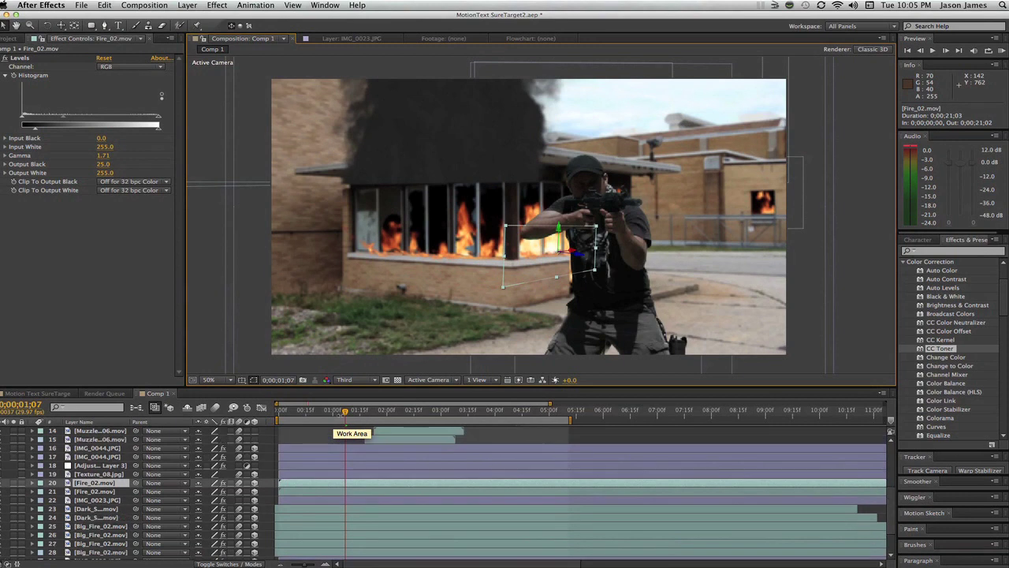
{"action": "scroll", "coordinate": [372, 426], "scroll_direction": "up", "scroll_amount": 4}
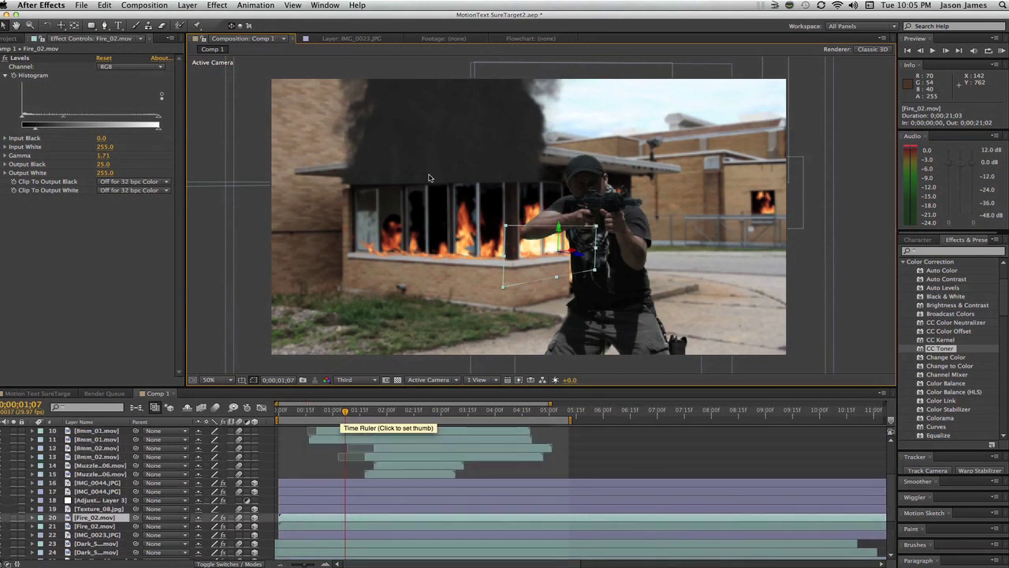
{"action": "left_click", "coordinate": [348, 413]}
{"action": "key", "text": "Page_Up"}
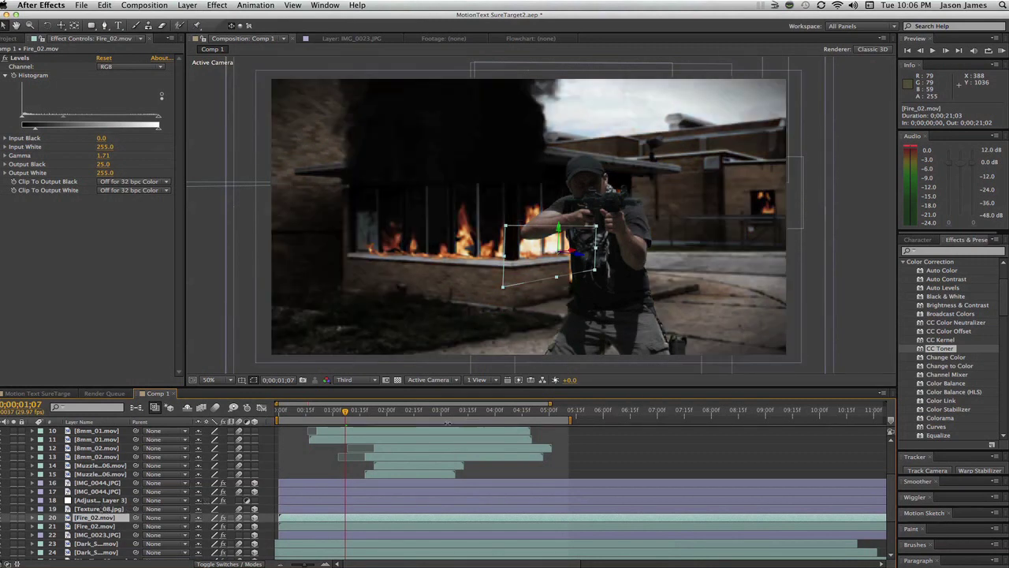
{"action": "scroll", "coordinate": [331, 469], "scroll_direction": "up", "scroll_amount": 6}
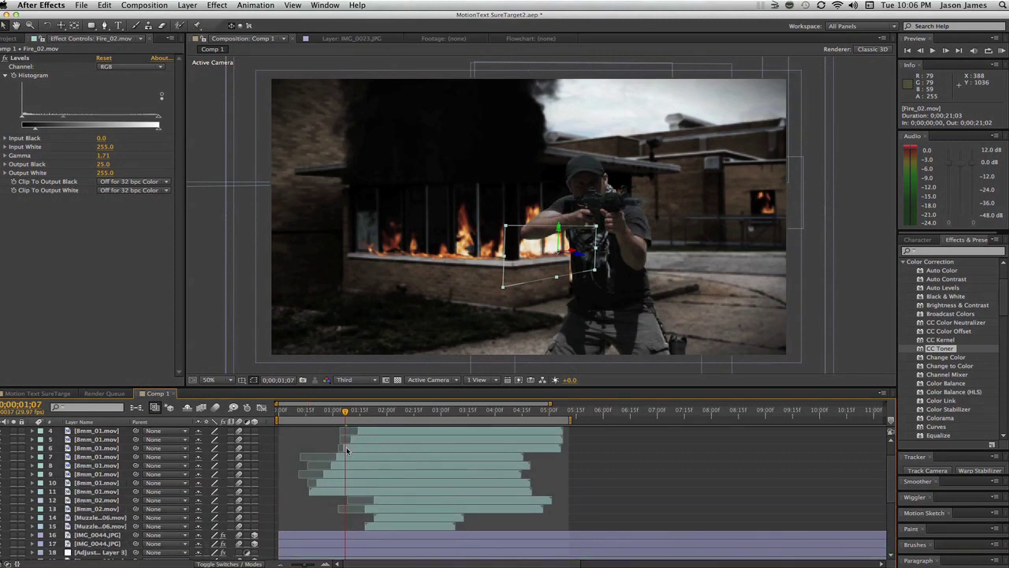
{"action": "scroll", "coordinate": [347, 450], "scroll_direction": "down", "scroll_amount": 10}
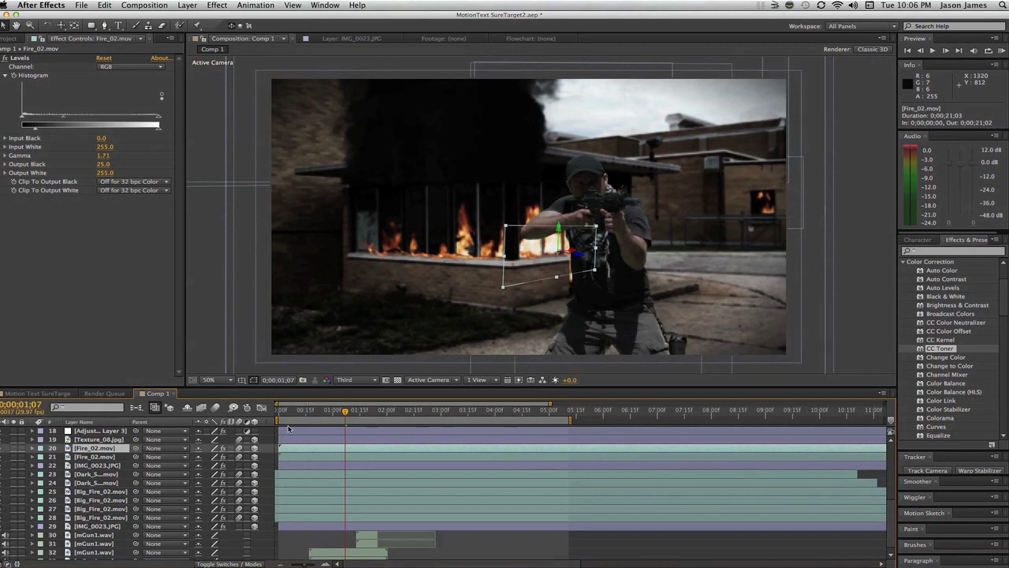
{"action": "scroll", "coordinate": [289, 429], "scroll_direction": "up", "scroll_amount": 3}
{"action": "scroll", "coordinate": [289, 429], "scroll_direction": "up", "scroll_amount": 3}
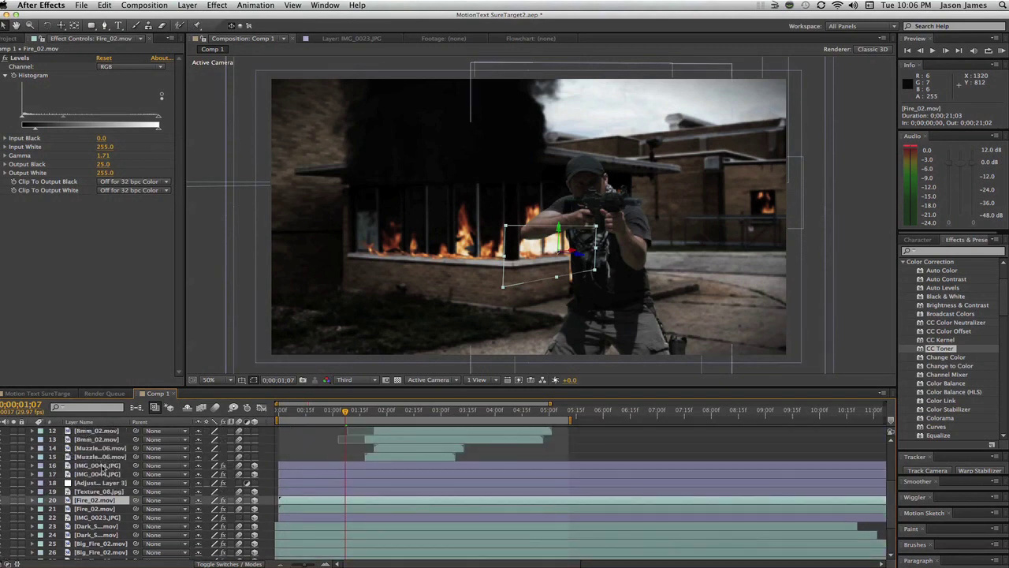
{"action": "scroll", "coordinate": [103, 466], "scroll_direction": "up", "scroll_amount": 11}
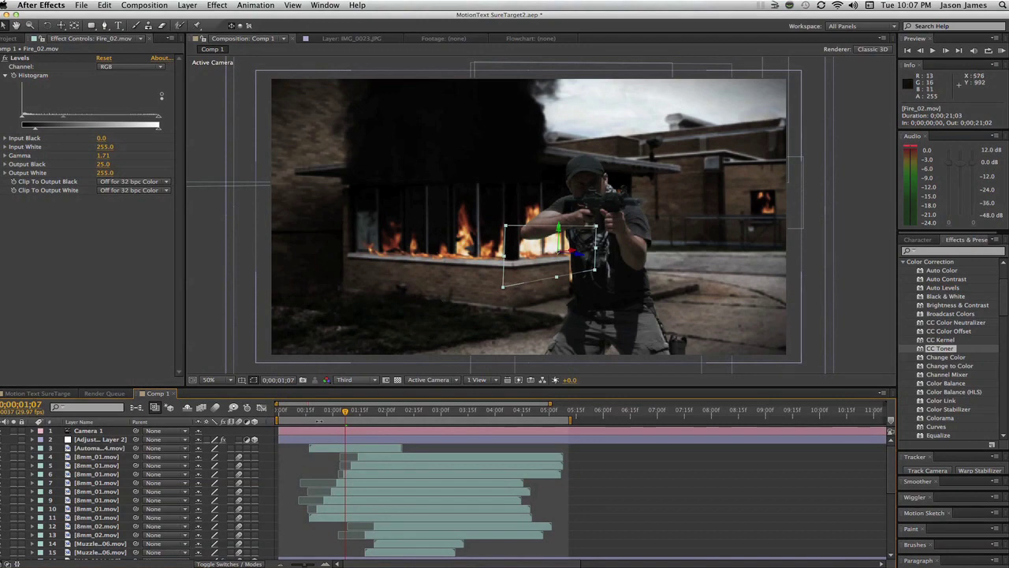
- Scrub back to about 0;00;00;19, then jump to near the start of the comp
{"action": "mouse_move", "coordinate": [303, 412]}
{"action": "left_mouse_down"}
{"action": "mouse_move", "coordinate": [295, 412]}
{"action": "mouse_move", "coordinate": [311, 413]}
{"action": "left_mouse_up"}
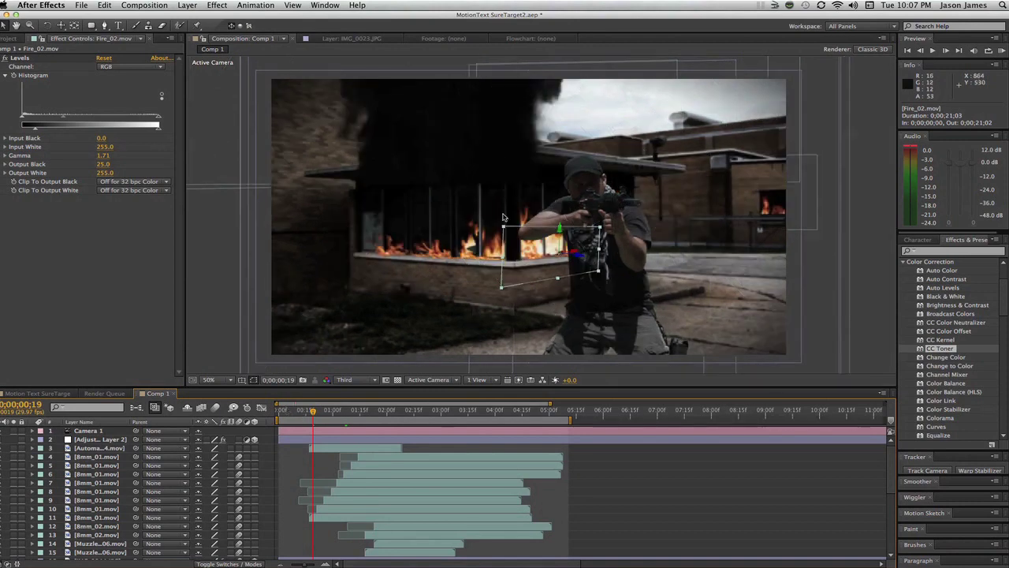
{"action": "scroll", "coordinate": [275, 487], "scroll_direction": "down", "scroll_amount": 6}
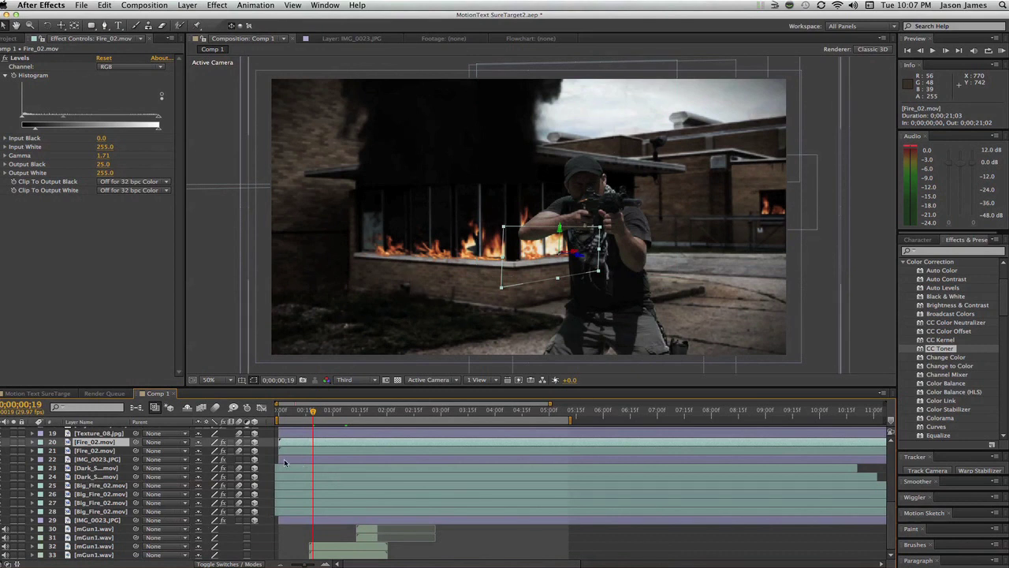
{"action": "scroll", "coordinate": [284, 463], "scroll_direction": "up", "scroll_amount": 5}
{"action": "scroll", "coordinate": [284, 463], "scroll_direction": "down", "scroll_amount": 5}
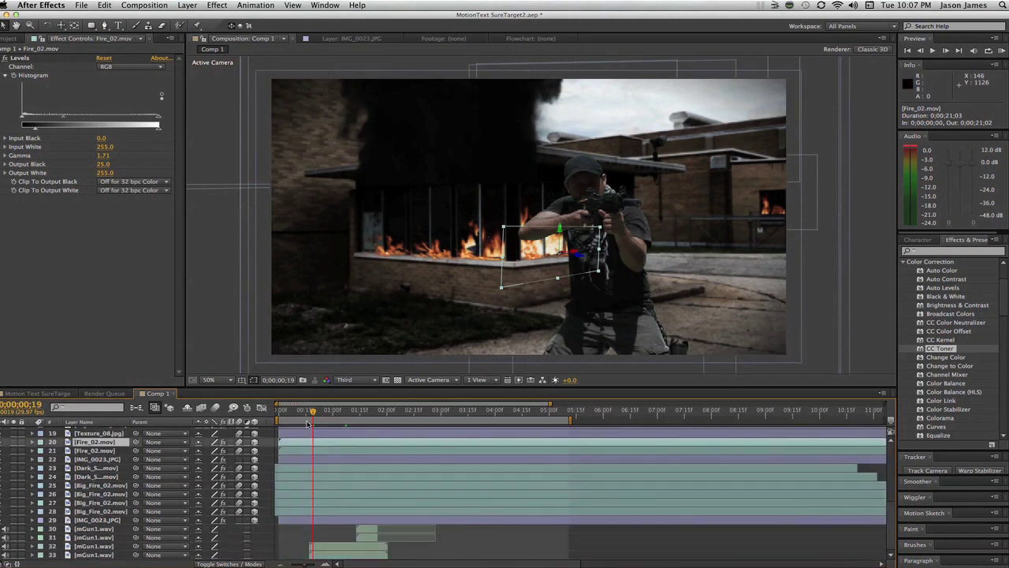
{"action": "scroll", "coordinate": [278, 446], "scroll_direction": "up", "scroll_amount": 5}
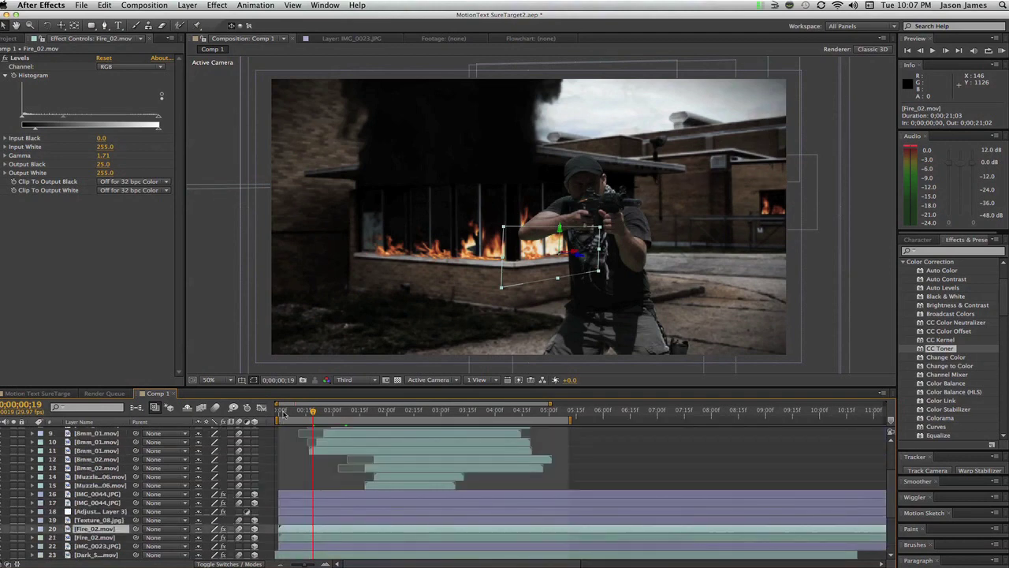
{"action": "left_click", "coordinate": [283, 411]}
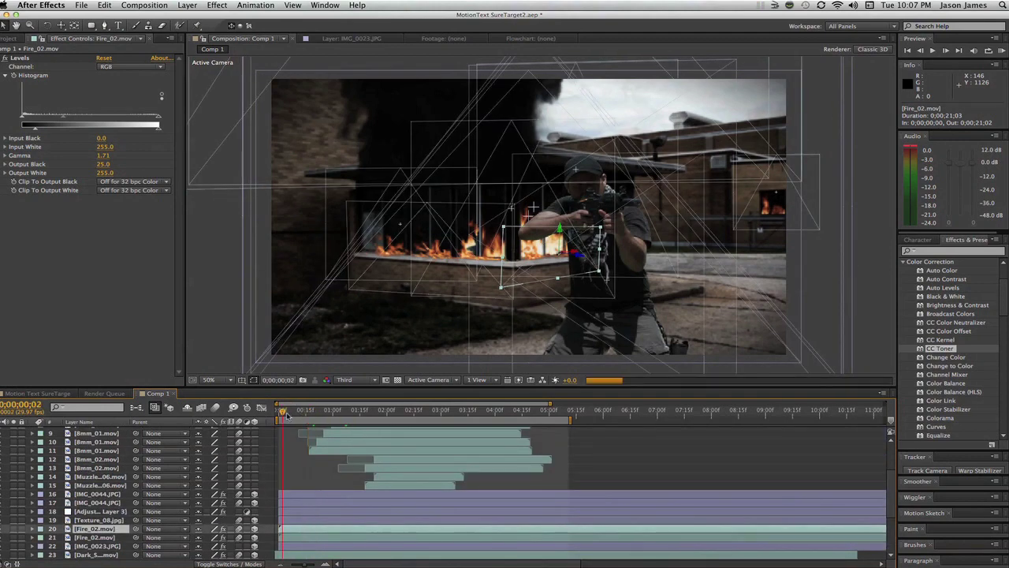
- Scrub through the opening camera move from 0;00;00;08, ending at 0;00;02;12
{"action": "left_click_drag", "start_coordinate": [283, 411], "coordinate": [310, 416]}
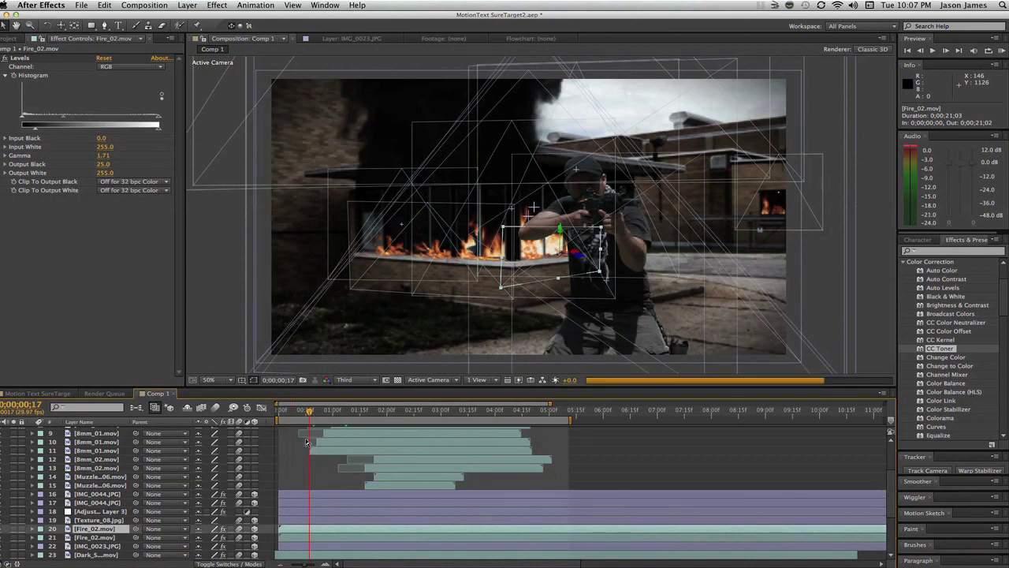
{"action": "scroll", "coordinate": [114, 490], "scroll_direction": "up", "scroll_amount": 3}
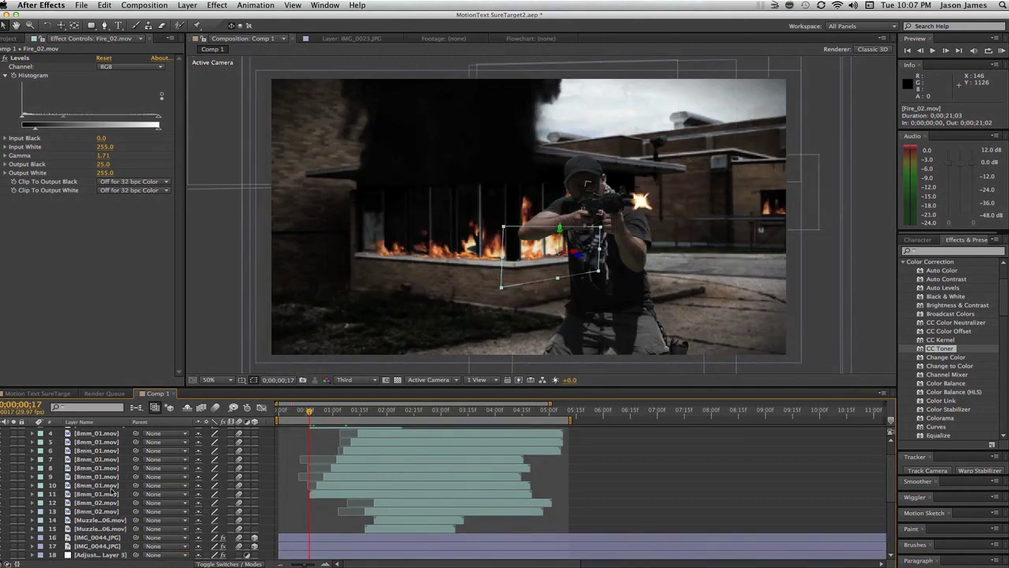
{"action": "scroll", "coordinate": [114, 489], "scroll_direction": "up", "scroll_amount": 2}
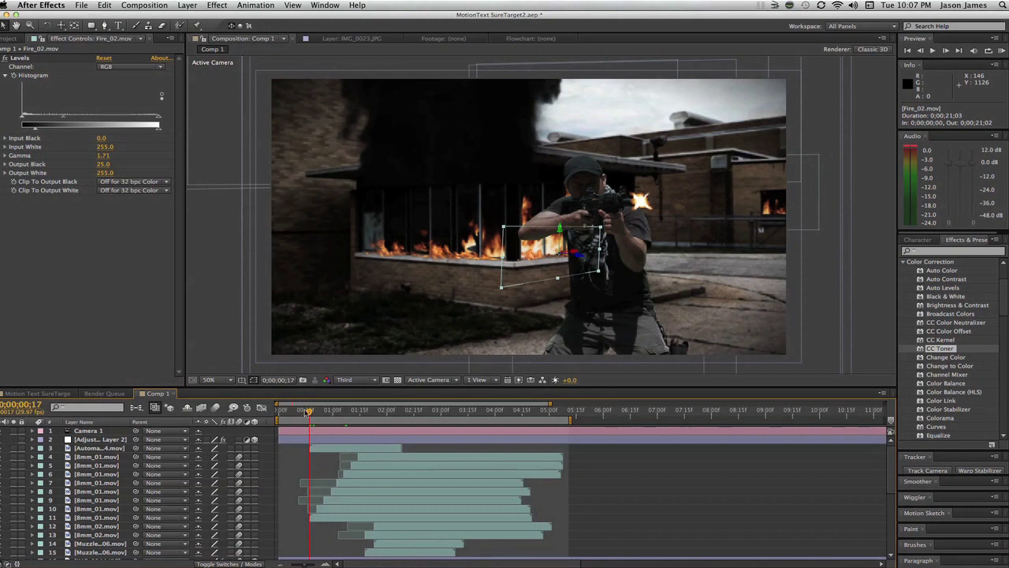
{"action": "left_click", "coordinate": [294, 411]}
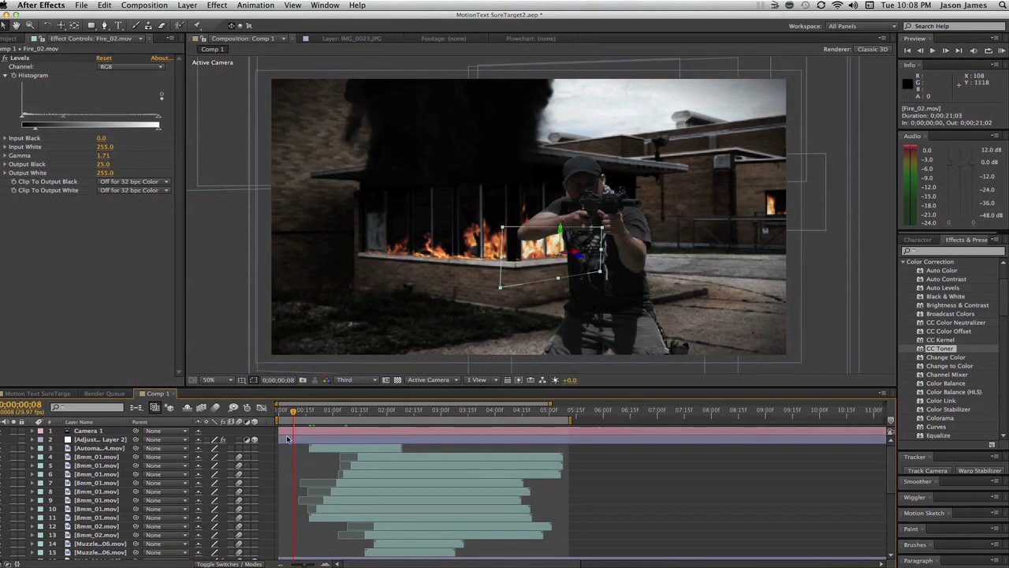
{"action": "left_click_drag", "start_coordinate": [291, 425], "coordinate": [409, 417]}
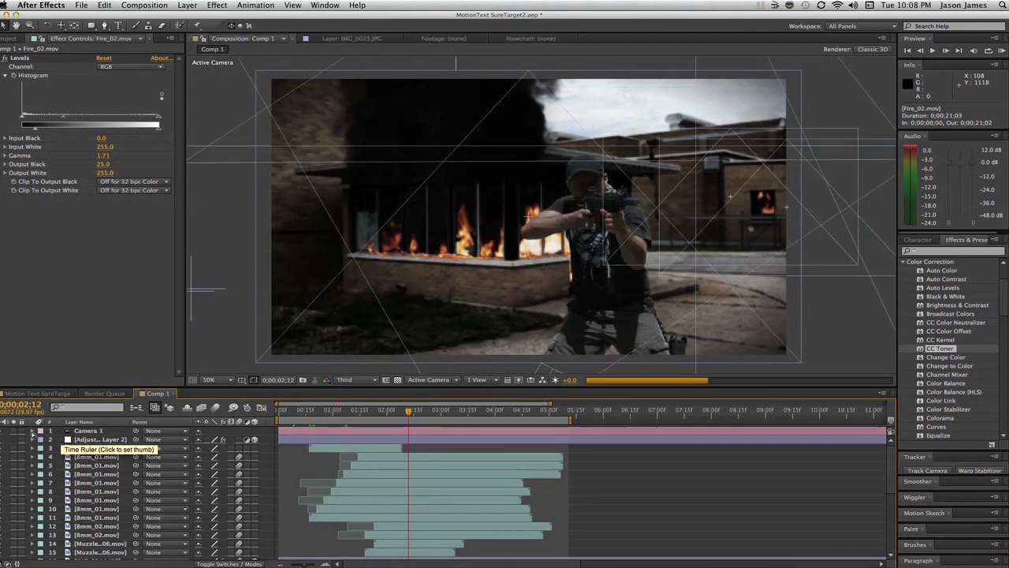
- Reveal Camera 1's Position, Point of Interest and Zoom keyframes and scrub through the zoom
{"action": "left_click", "coordinate": [33, 432]}
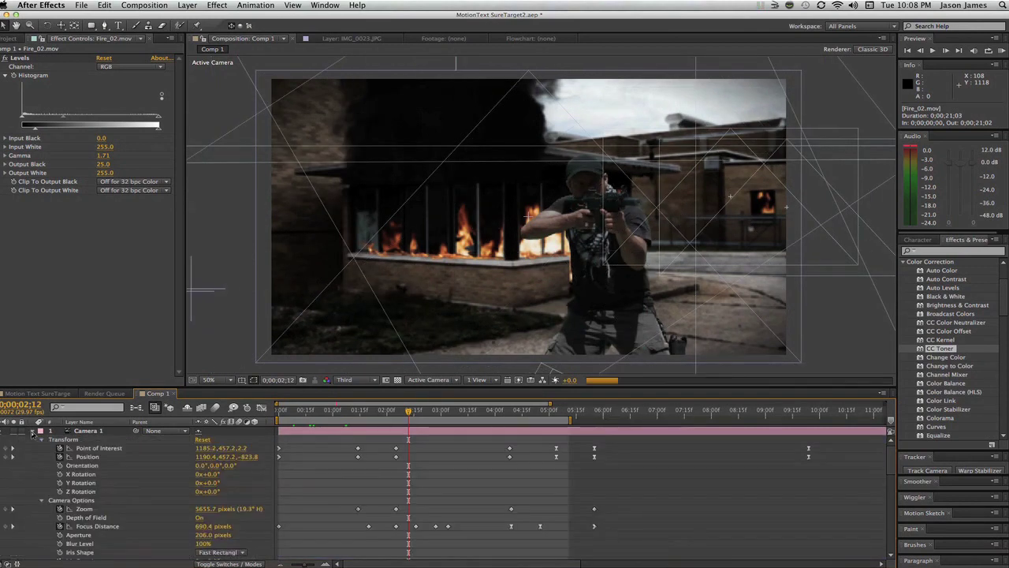
{"action": "left_click", "coordinate": [407, 412]}
{"action": "left_click_drag", "start_coordinate": [417, 411], "coordinate": [437, 412]}
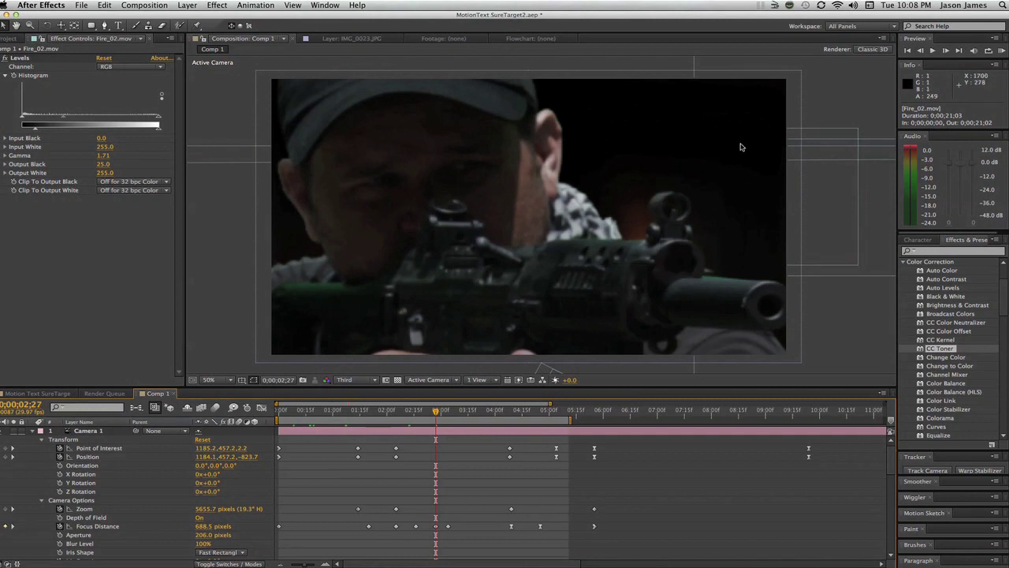
{"action": "left_click", "coordinate": [447, 413]}
{"action": "left_click_drag", "start_coordinate": [447, 413], "coordinate": [560, 423]}
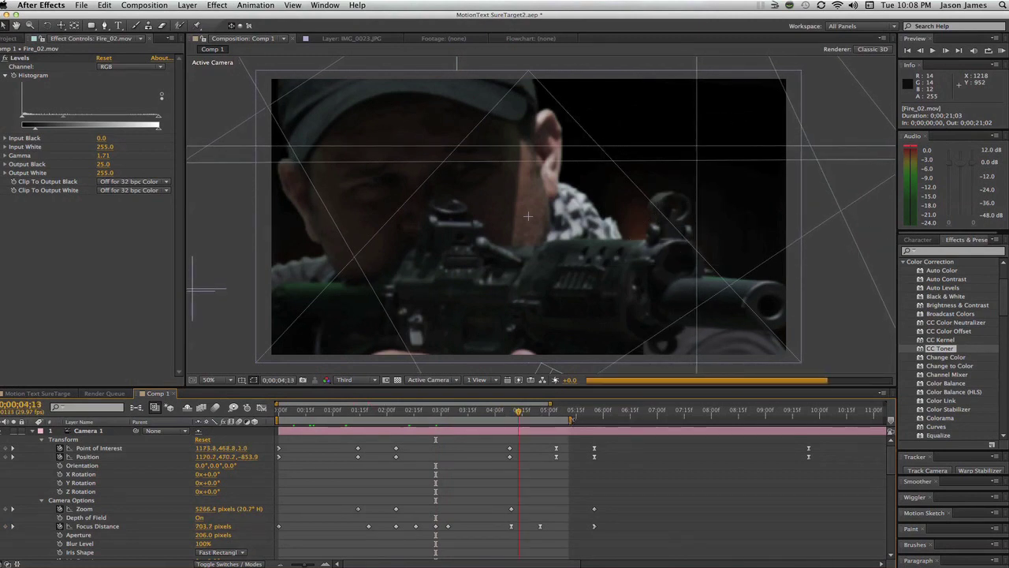
- Extend the work area to about 10;16 and move to 0;00;09;09
{"action": "left_click_drag", "start_coordinate": [570, 419], "coordinate": [850, 419]}
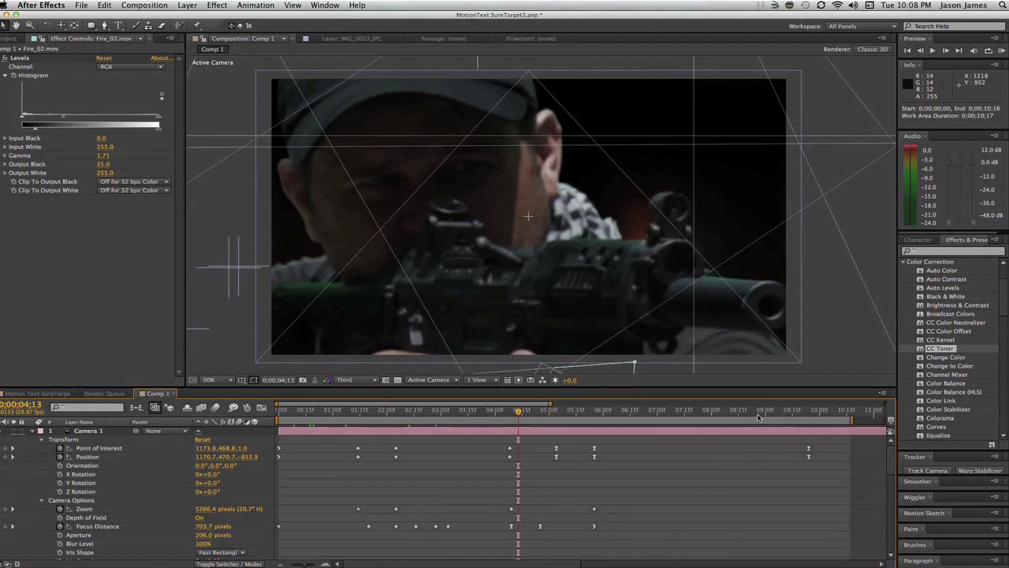
{"action": "left_click", "coordinate": [759, 418]}
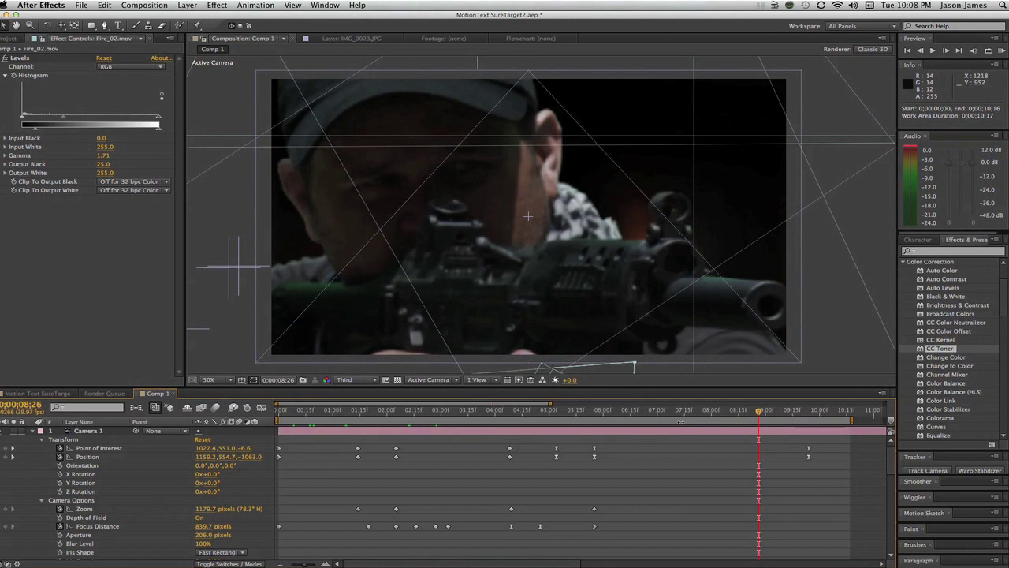
{"action": "left_click", "coordinate": [782, 418]}
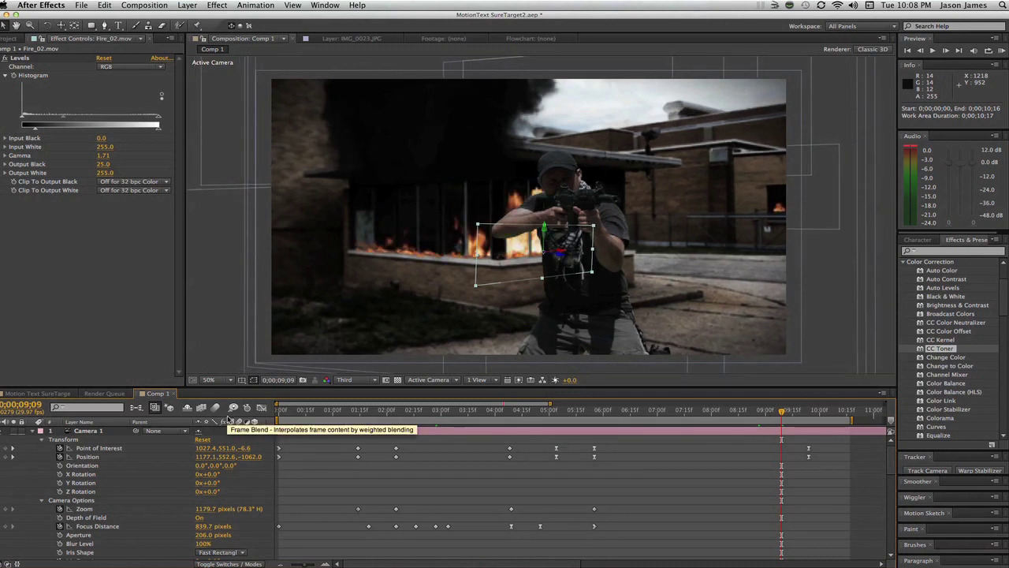
- Select the Camera 1 layer to show its Depth of Field and Focus Distance 966.7 settings
{"action": "left_click", "coordinate": [185, 6]}
{"action": "mouse_move", "coordinate": [196, 17]}
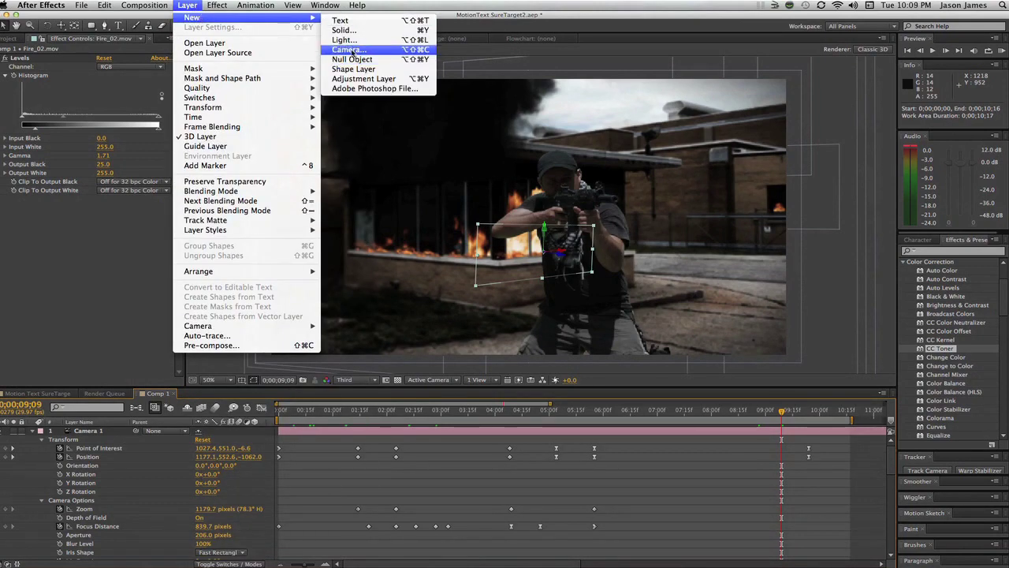
{"action": "left_click", "coordinate": [111, 432]}
{"action": "left_click", "coordinate": [111, 431]}
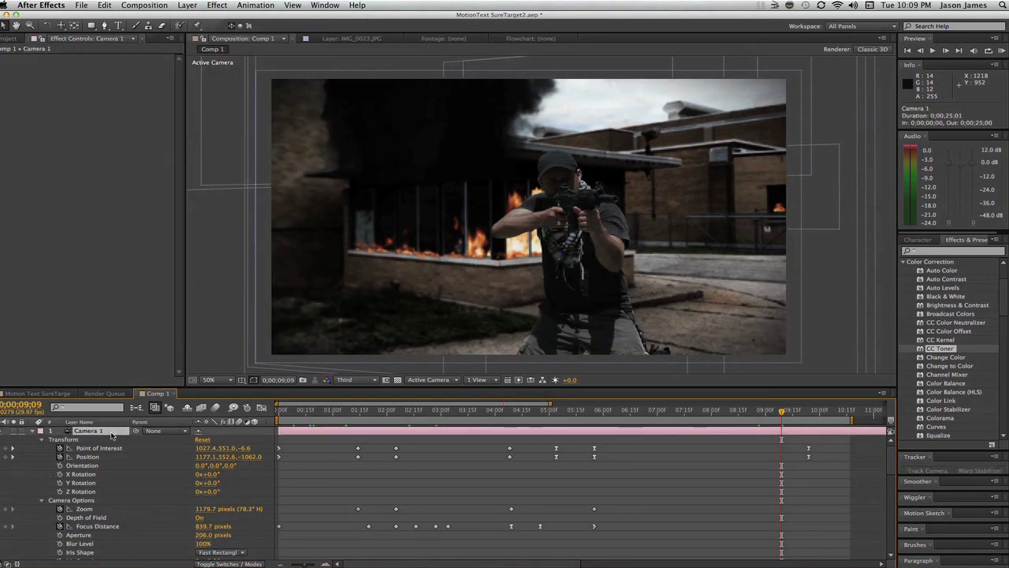
{"action": "right_click", "coordinate": [112, 435]}
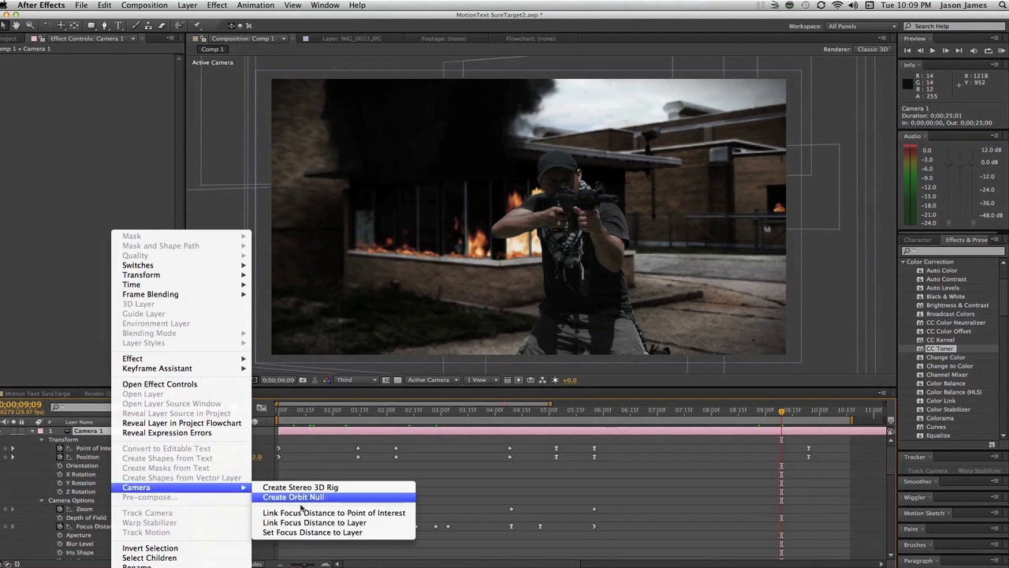
{"action": "left_click", "coordinate": [91, 439]}
{"action": "scroll", "coordinate": [106, 492], "scroll_direction": "down", "scroll_amount": 4}
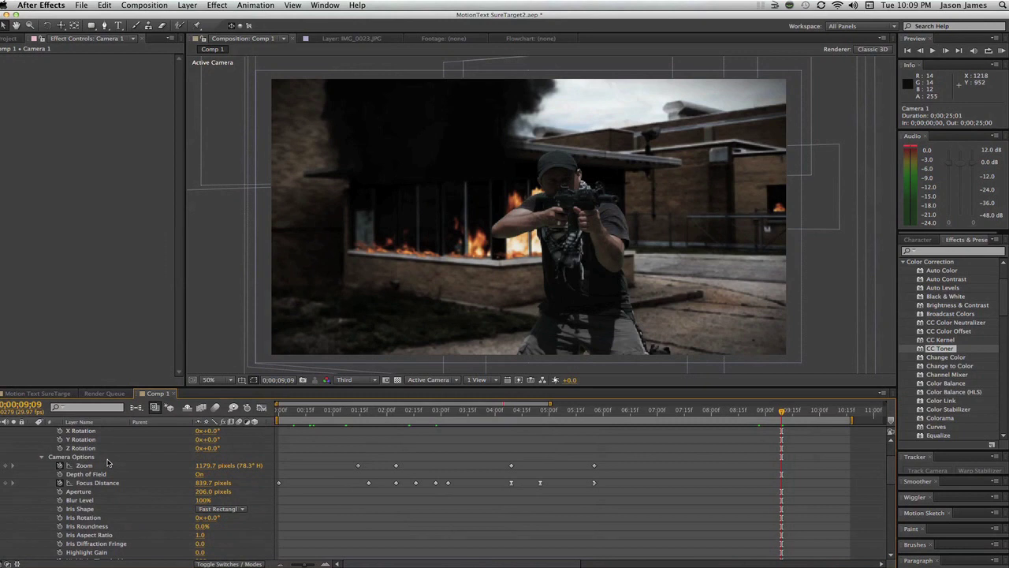
{"action": "scroll", "coordinate": [108, 463], "scroll_direction": "up", "scroll_amount": 3}
{"action": "right_click", "coordinate": [109, 424]}
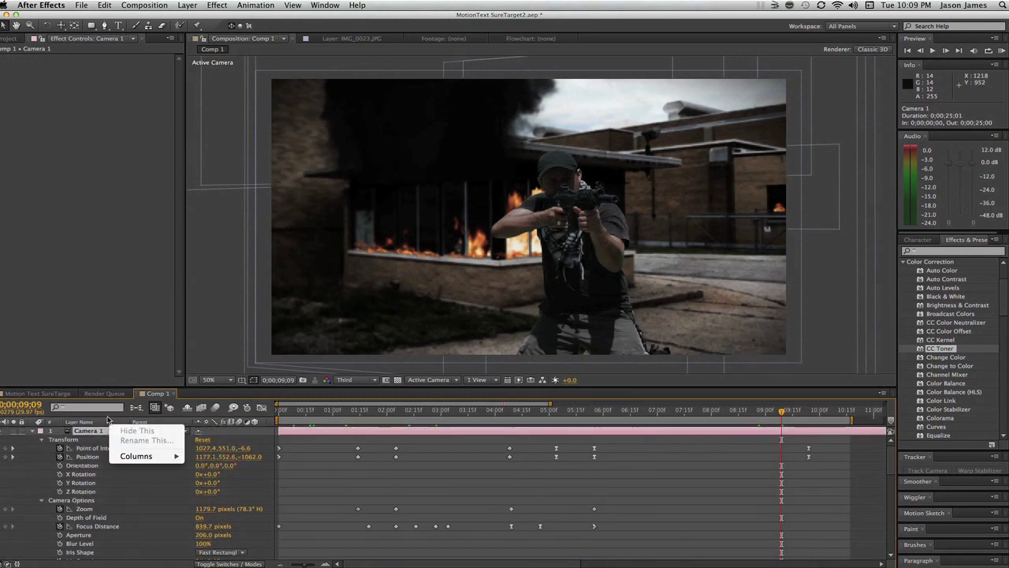
{"action": "left_click", "coordinate": [109, 419]}
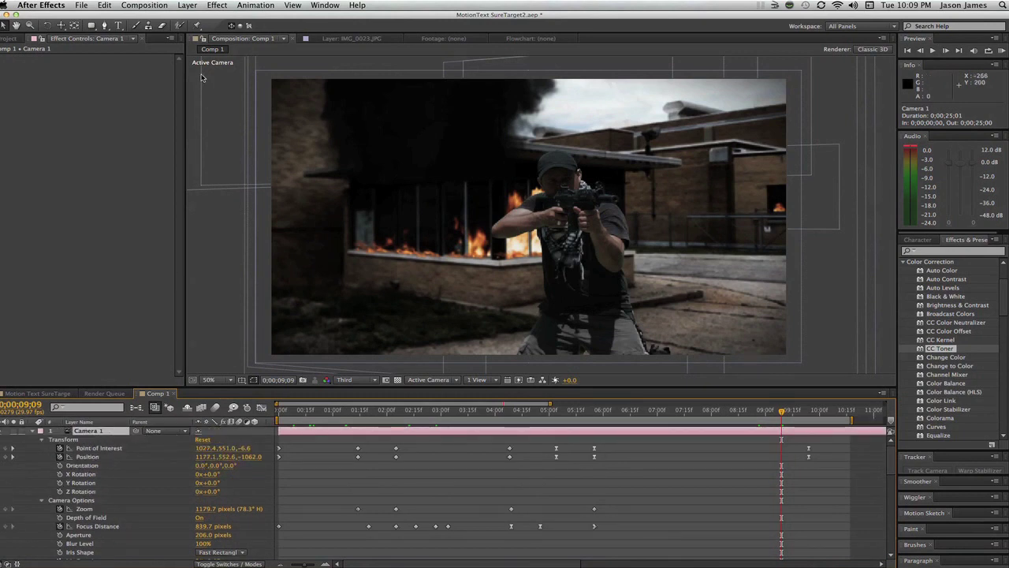
- Return the composition to 0;00;00;00 and switch to a different camera tool
{"action": "left_click", "coordinate": [186, 6]}
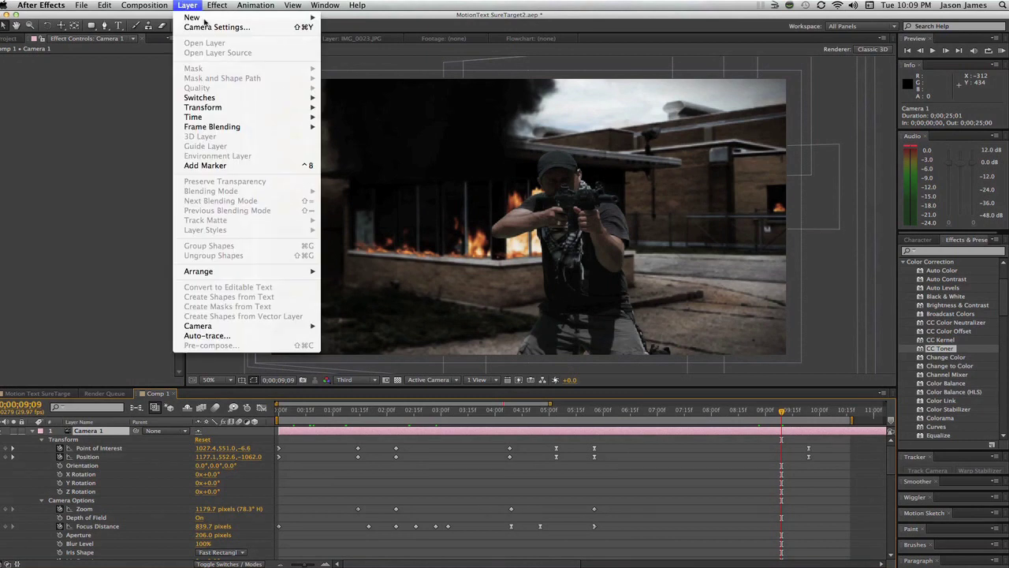
{"action": "mouse_move", "coordinate": [209, 17]}
{"action": "left_click", "coordinate": [282, 412]}
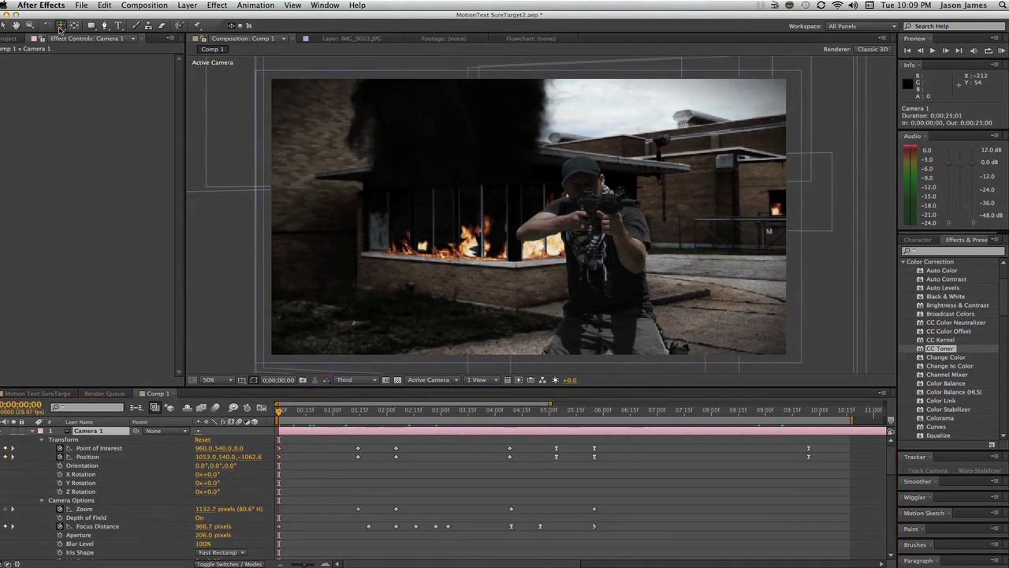
{"action": "left_click_drag", "start_coordinate": [60, 32], "coordinate": [118, 59]}
- Track Camera 1 in XY at the first frame to Position 941.4, 558.6, -1066.3, reframing the building
{"action": "left_click", "coordinate": [61, 27]}
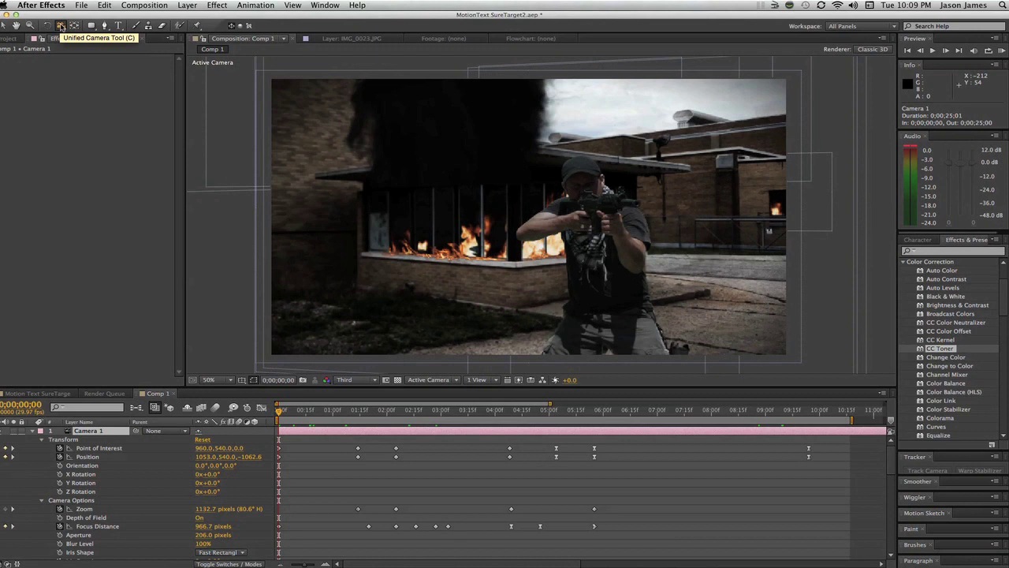
{"action": "left_click", "coordinate": [60, 26]}
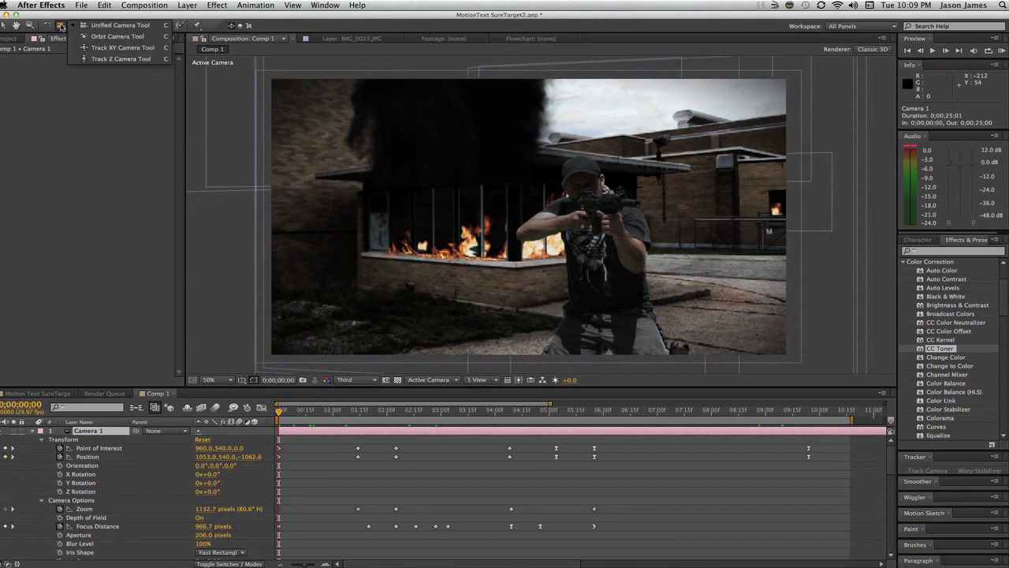
{"action": "left_click", "coordinate": [110, 36]}
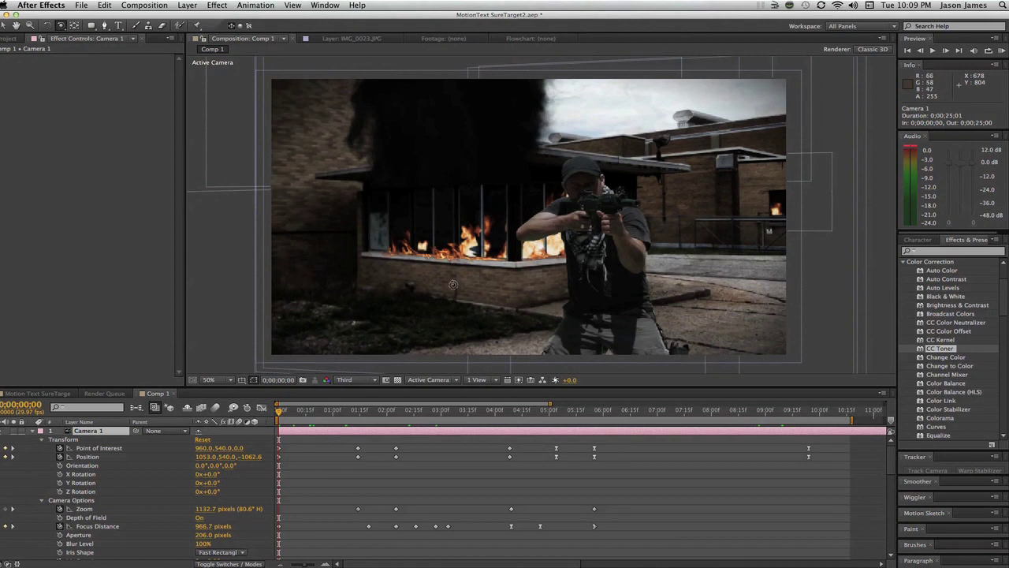
{"action": "key", "text": "c"}
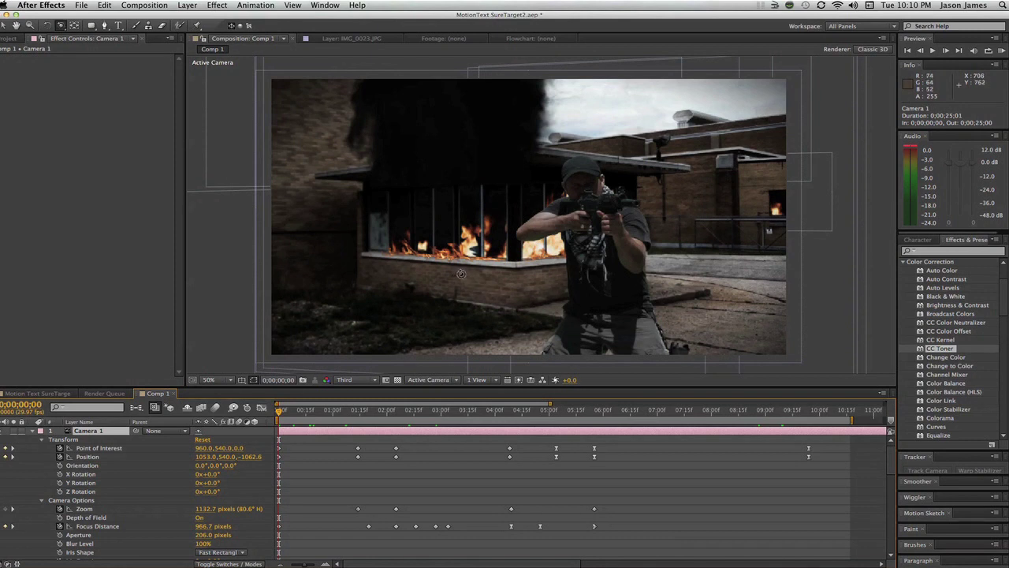
{"action": "left_click_drag", "start_coordinate": [461, 273], "coordinate": [485, 272]}
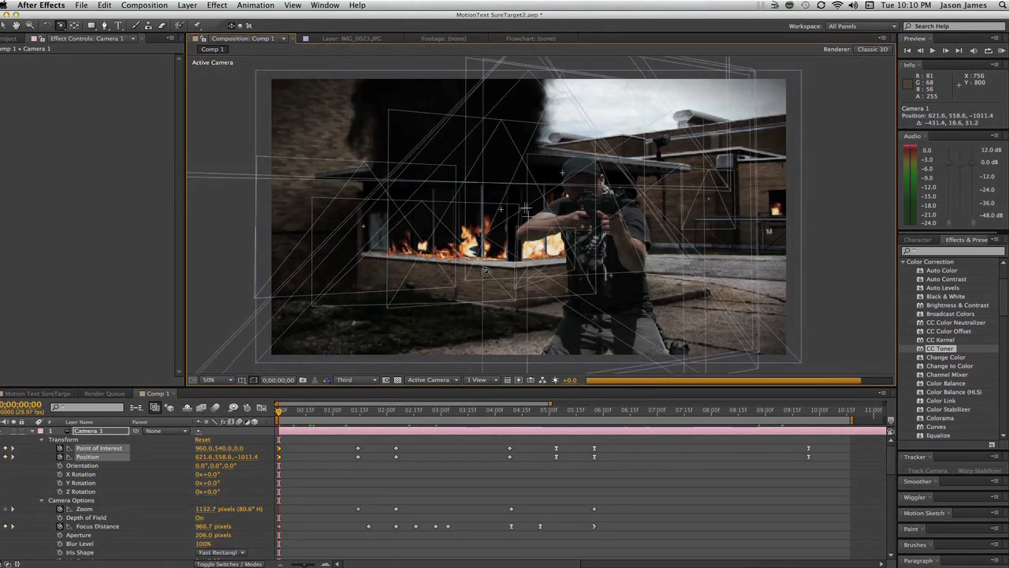
{"action": "left_click_drag", "start_coordinate": [485, 271], "coordinate": [474, 273]}
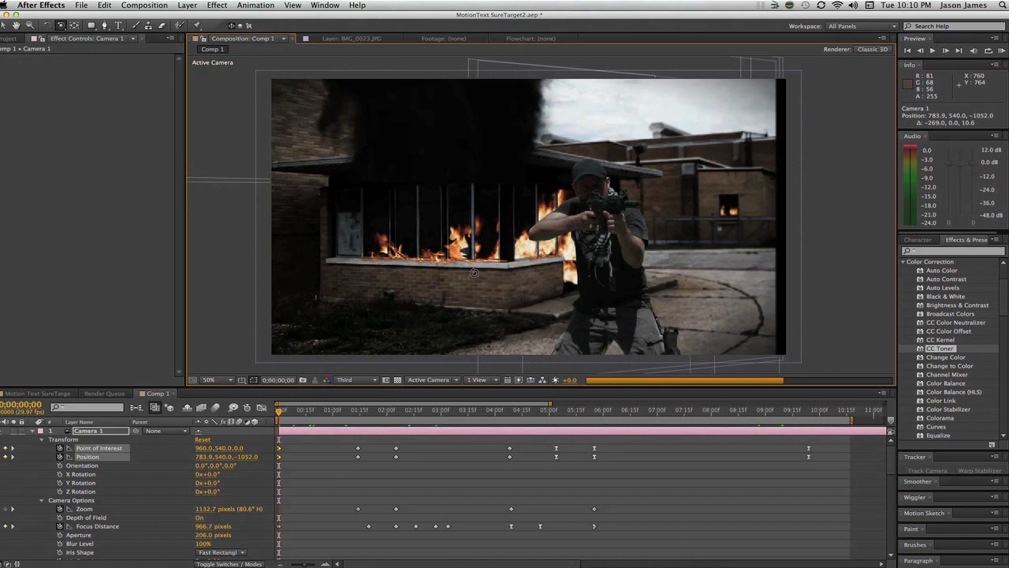
{"action": "left_click_drag", "start_coordinate": [474, 273], "coordinate": [467, 271]}
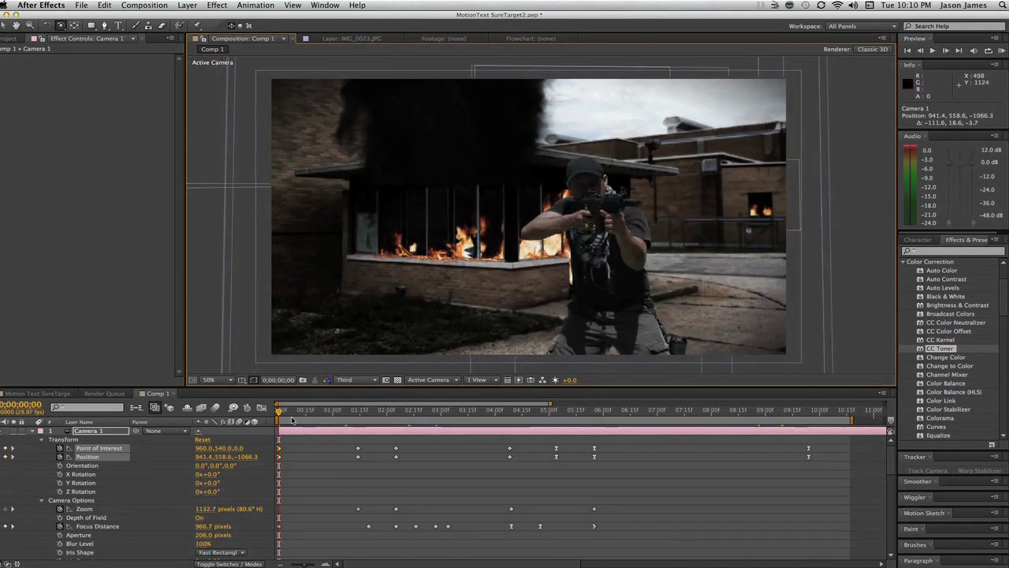
- Step through the opening frames, park at 0;00;01;11, and collapse Camera 1's properties
{"action": "key", "text": "Page_Down"}
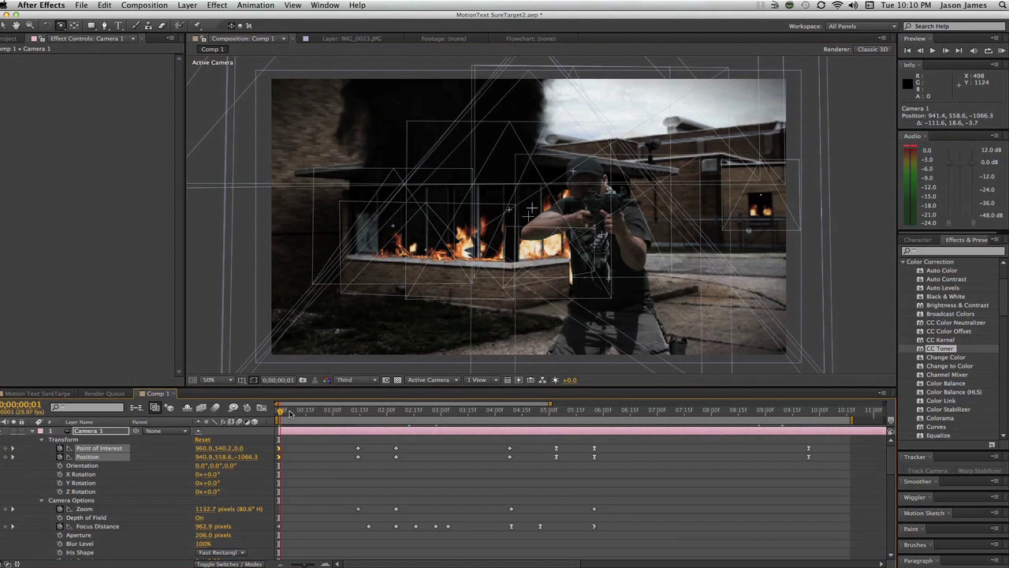
{"action": "left_click", "coordinate": [279, 411]}
{"action": "left_click", "coordinate": [282, 411]}
{"action": "key", "text": "Page_Down"}
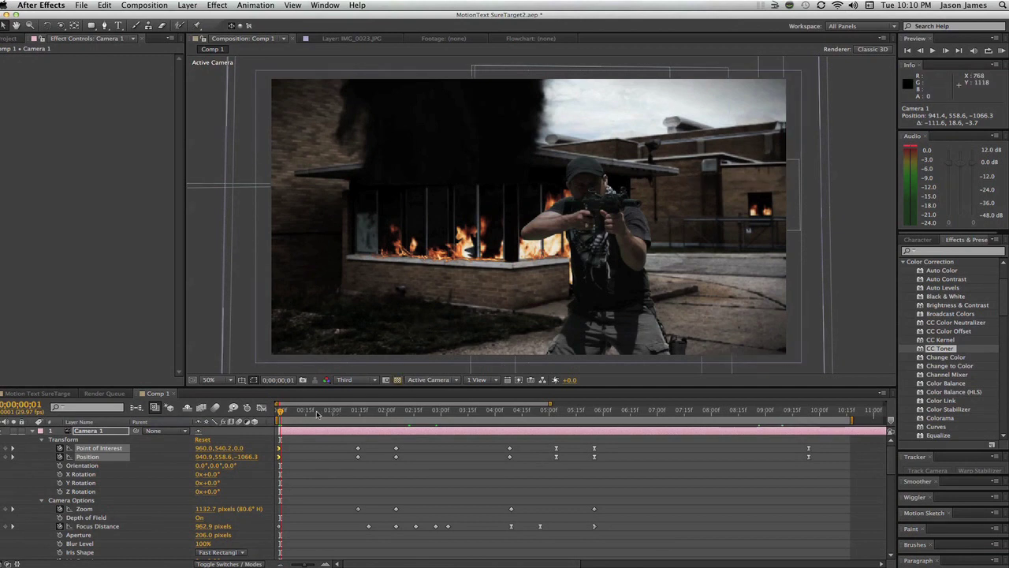
{"action": "left_click", "coordinate": [352, 416]}
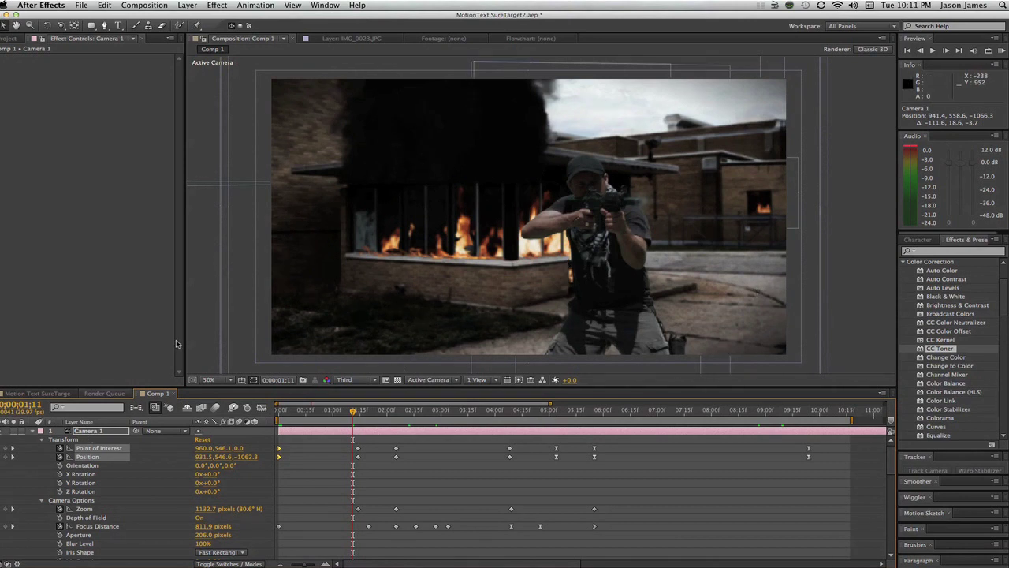
{"action": "left_click", "coordinate": [31, 430]}
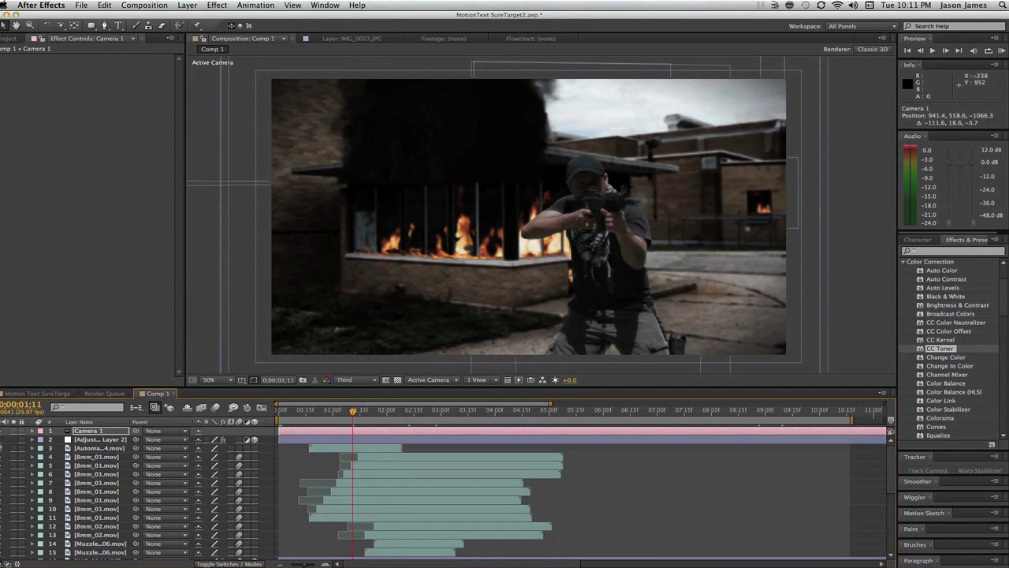
- Scrub the camera move from 0;00;00;18 through 0;00;01;13 and 0;00;02;21 to the 0;00;04;14 close-up
{"action": "left_click", "coordinate": [309, 413]}
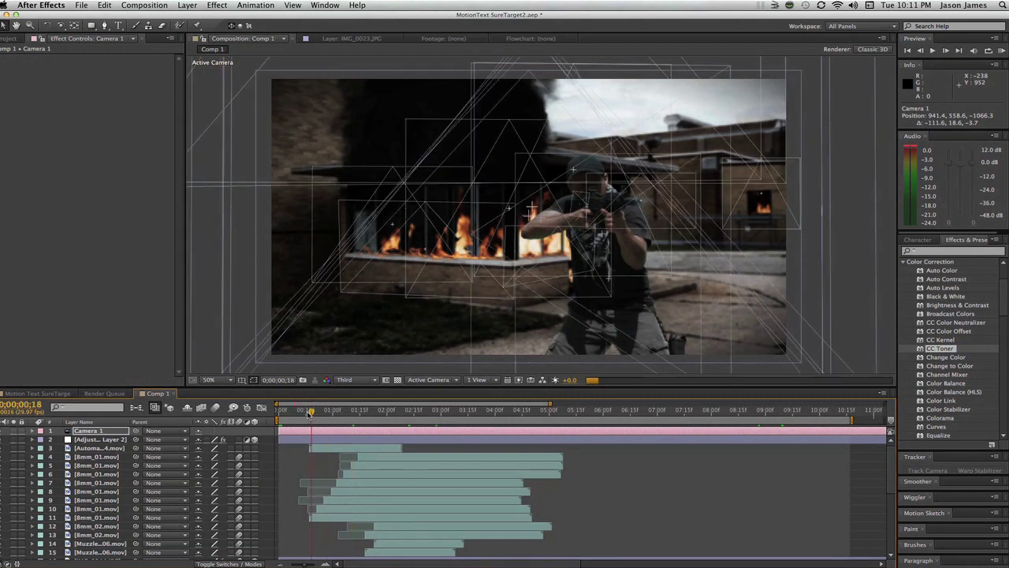
{"action": "left_click", "coordinate": [291, 414]}
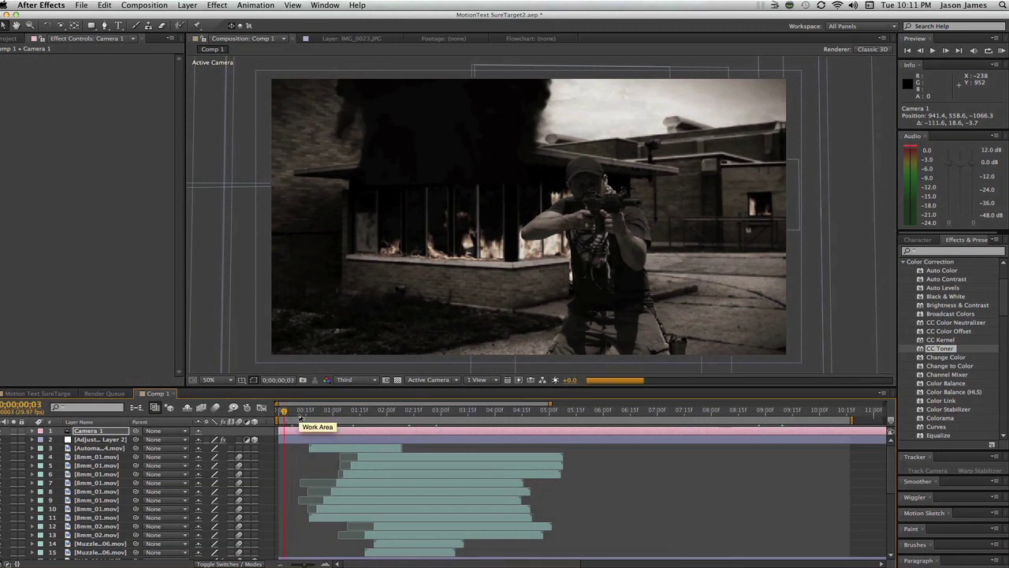
{"action": "left_click_drag", "start_coordinate": [334, 414], "coordinate": [357, 414]}
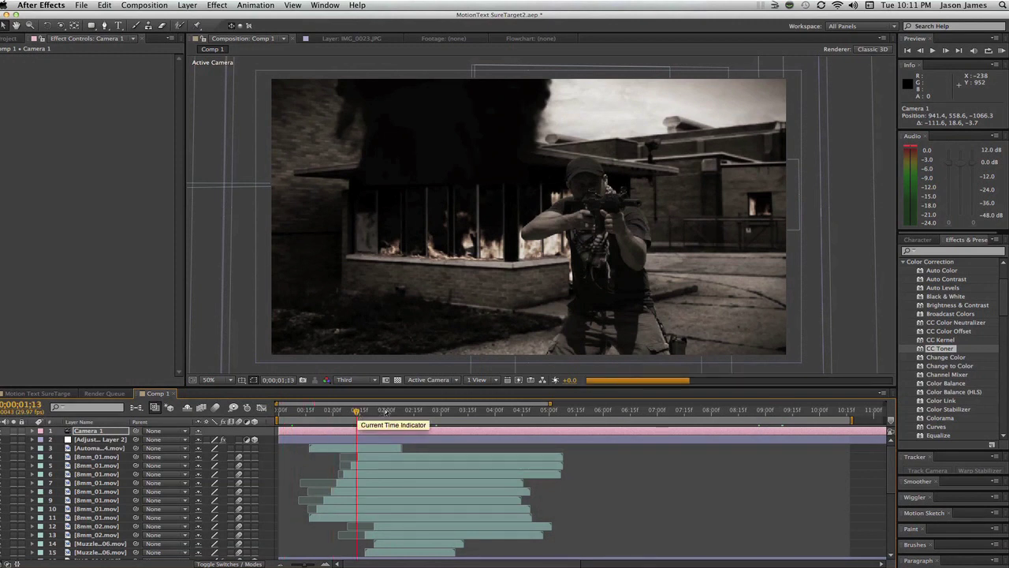
{"action": "left_click", "coordinate": [426, 411]}
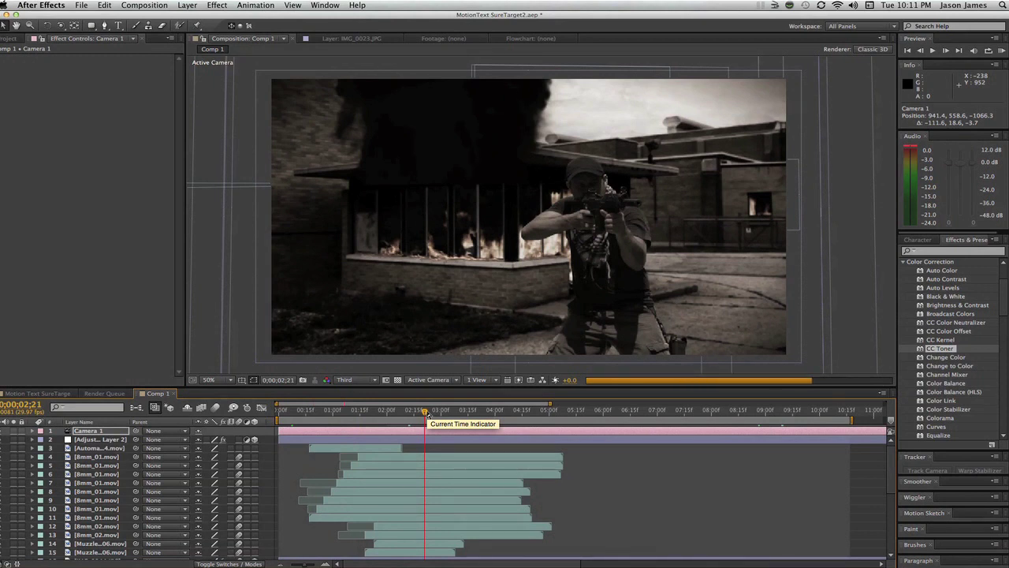
{"action": "left_click", "coordinate": [521, 411]}
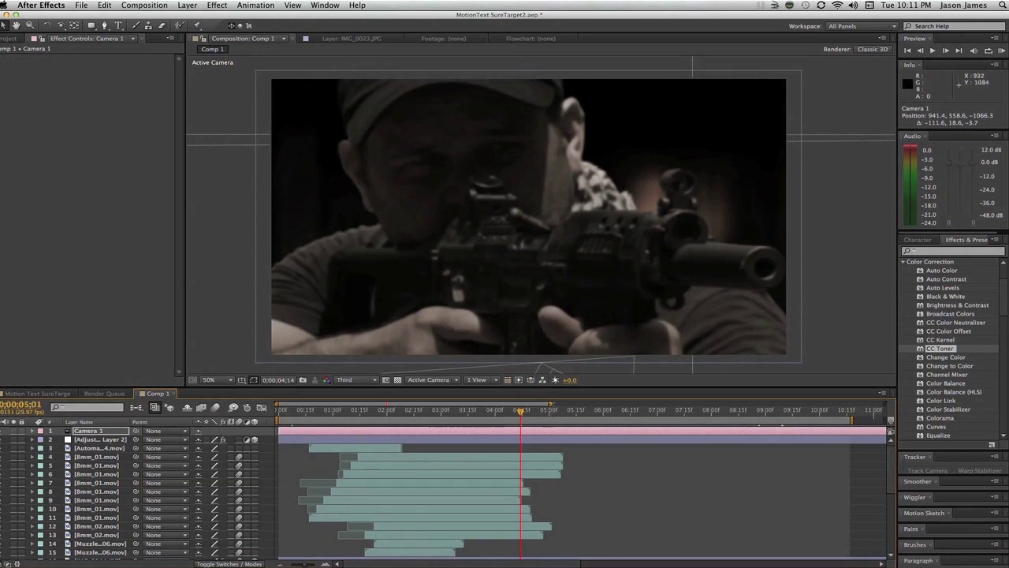
- Widen the timeline to 0–17 s, park at 0;00;07;08, and show the Project panel
{"action": "left_click_drag", "start_coordinate": [550, 405], "coordinate": [692, 409]}
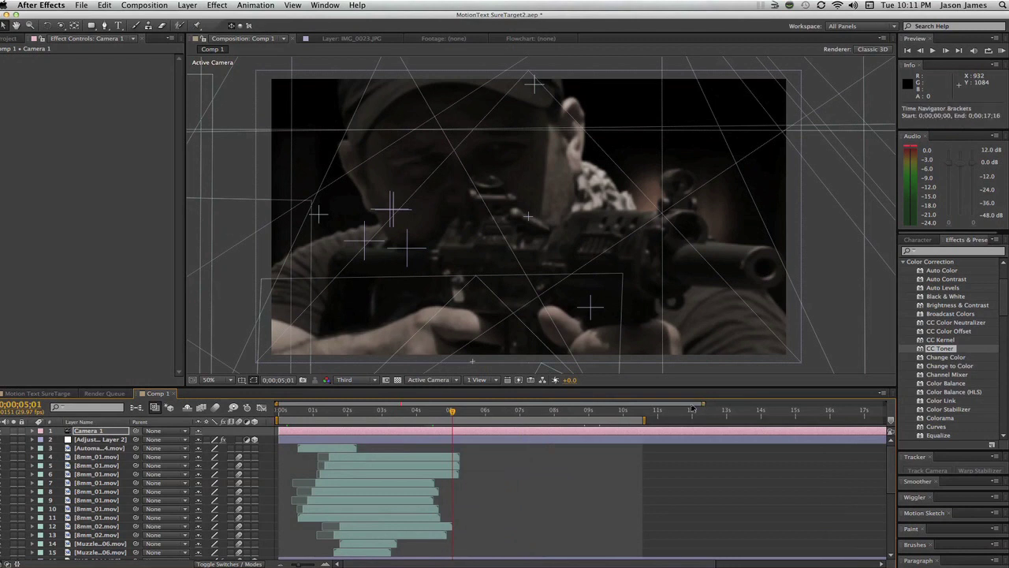
{"action": "left_click", "coordinate": [330, 412]}
{"action": "left_click", "coordinate": [530, 413]}
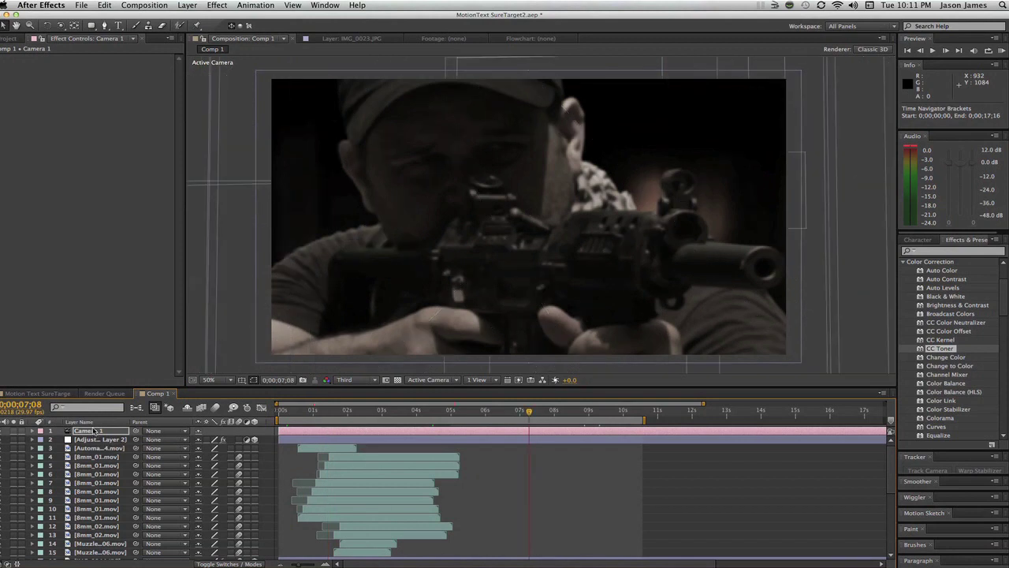
{"action": "left_click", "coordinate": [93, 432]}
{"action": "left_click", "coordinate": [9, 38]}
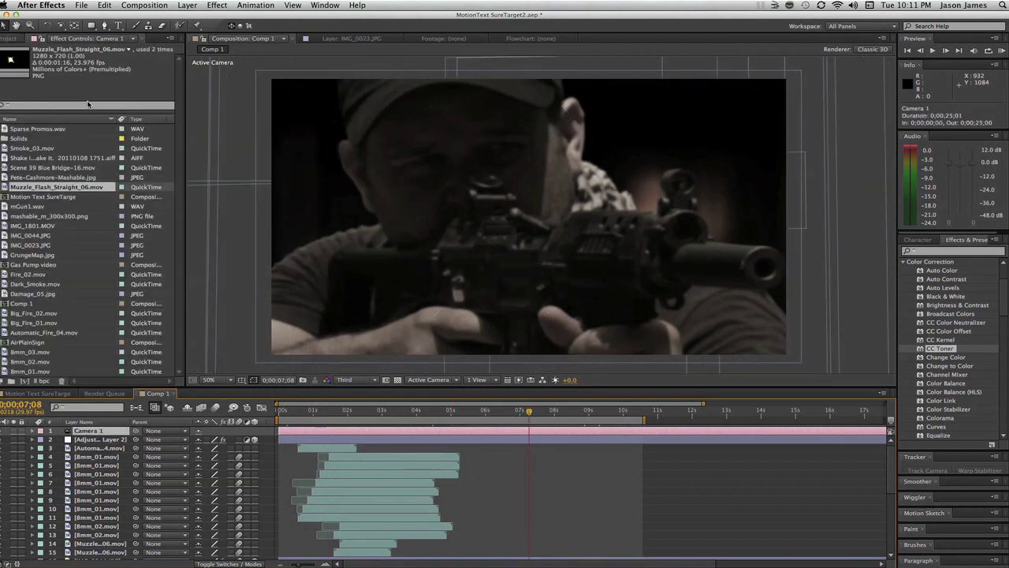